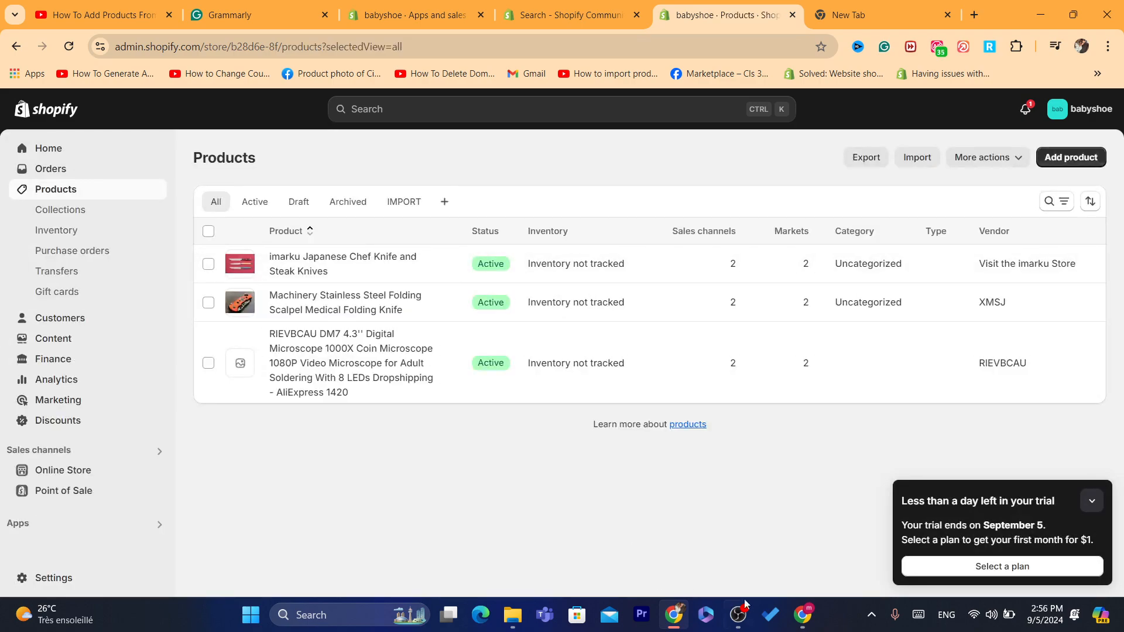
- Open the Shopify App Store from the store's Apps and sales channels settings
{"action": "left_click", "coordinate": [674, 615]}
{"action": "left_click", "coordinate": [674, 615]}
{"action": "left_click", "coordinate": [61, 580]}
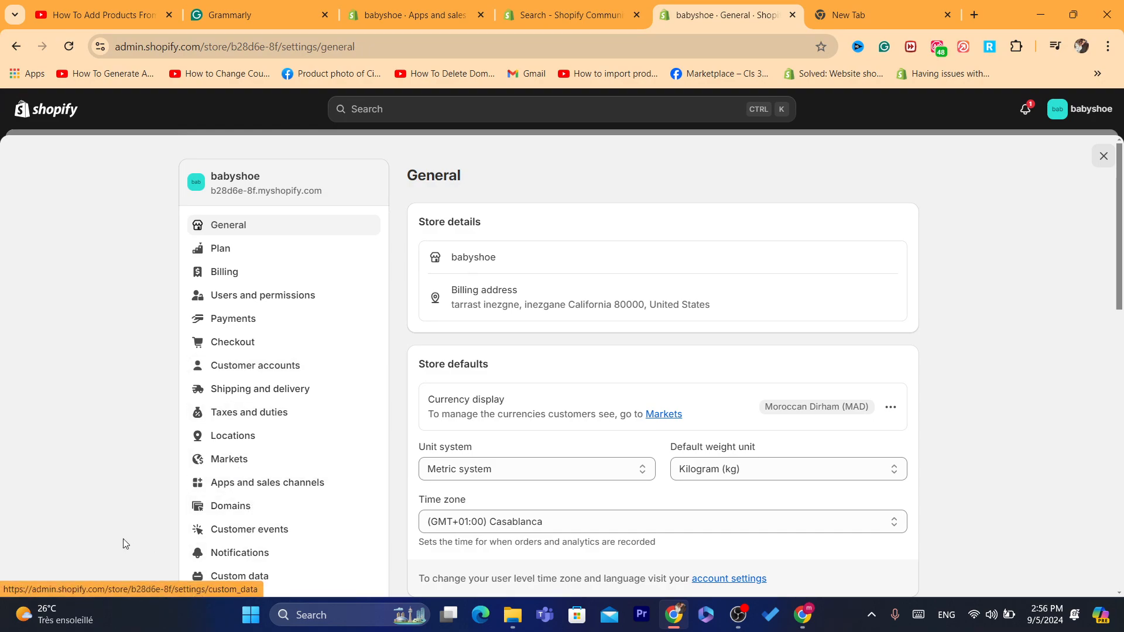
{"action": "left_click", "coordinate": [224, 487]}
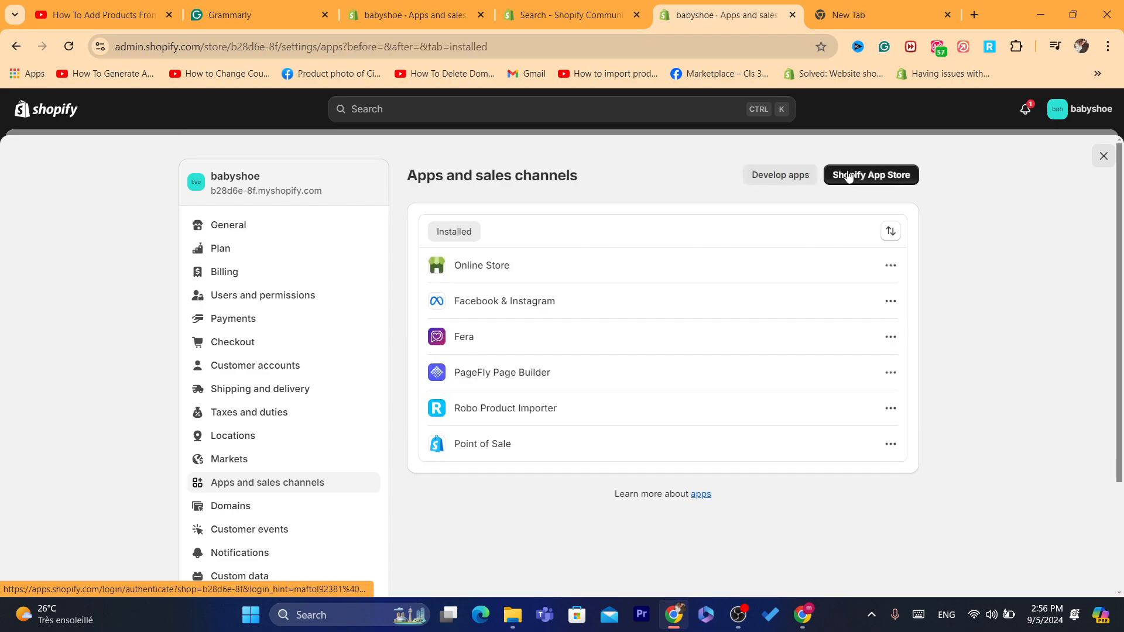
{"action": "left_click", "coordinate": [897, 176]}
{"action": "left_click", "coordinate": [627, 46]}
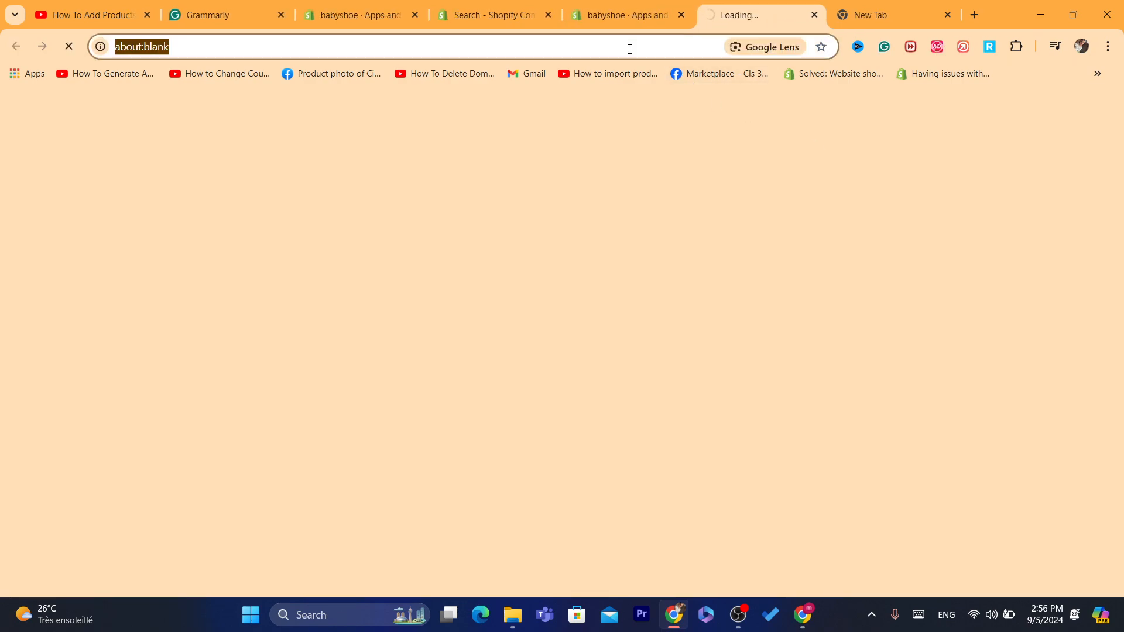
- Search the app store for "tiktok" and open the listing of the TikTok app by TikTok Inc
{"action": "left_click", "coordinate": [467, 117]}
{"action": "type", "text": "ti"}
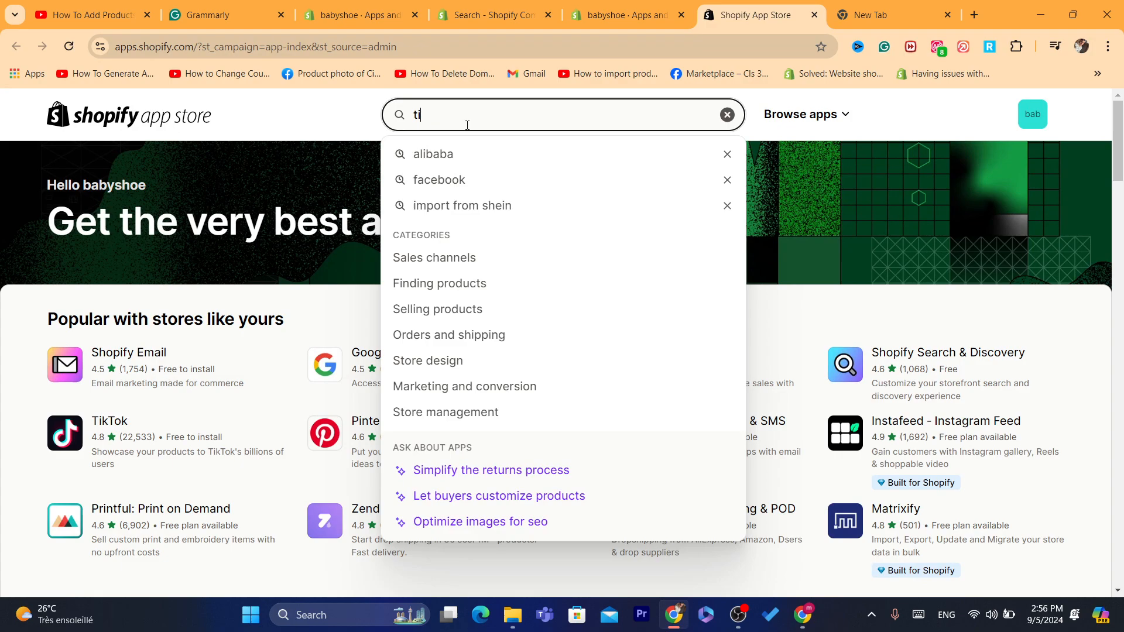
{"action": "type", "text": "ktok"}
{"action": "key", "text": "Return"}
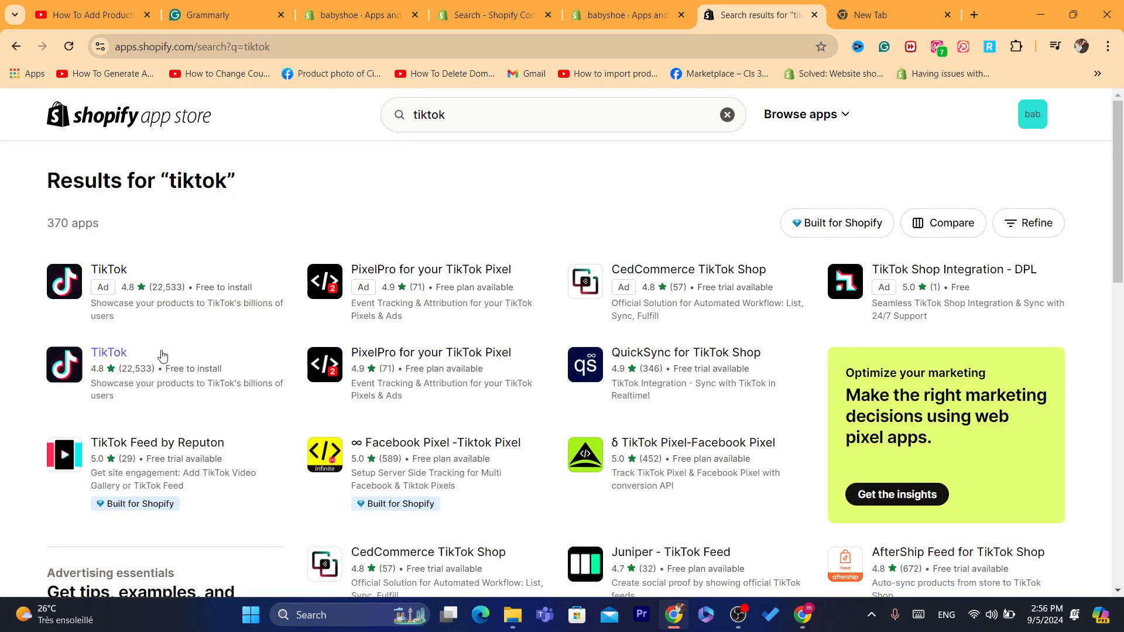
{"action": "left_click", "coordinate": [104, 354]}
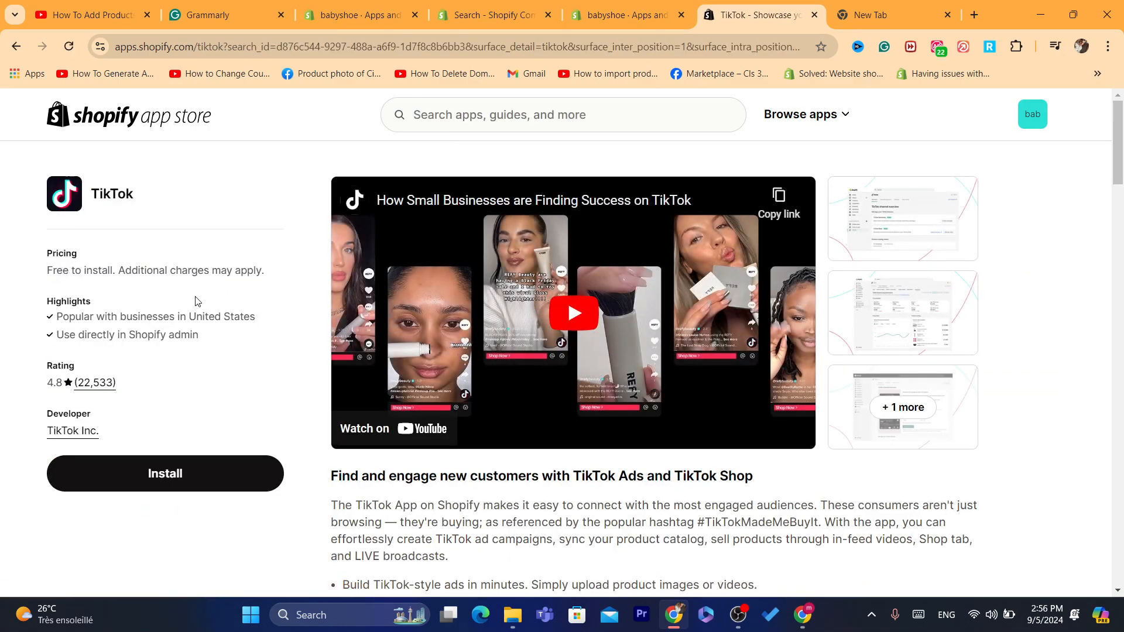
{"action": "left_click", "coordinate": [424, 49]}
{"action": "type", "text": "how to connect tiktok pixel to shopify"}
{"action": "left_click", "coordinate": [223, 448]}
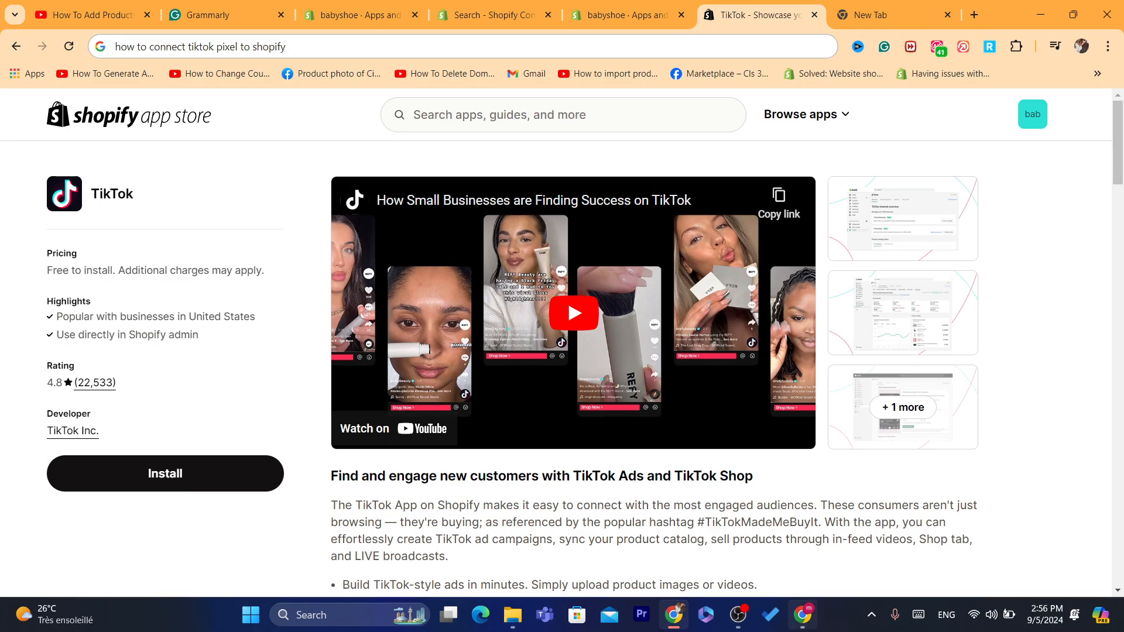
- In the other store's browser window, search the app store for "tiktok" and check the TikTok app's compatibility with that store
{"action": "left_click", "coordinate": [802, 615]}
{"action": "left_click", "coordinate": [309, 72]}
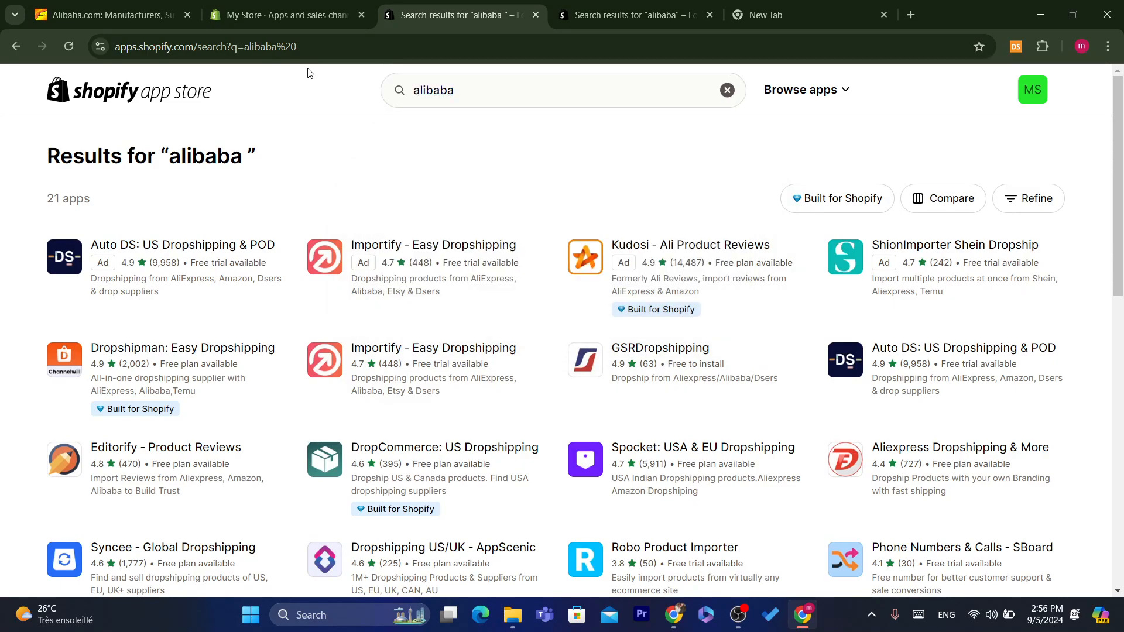
{"action": "left_click", "coordinate": [447, 98]}
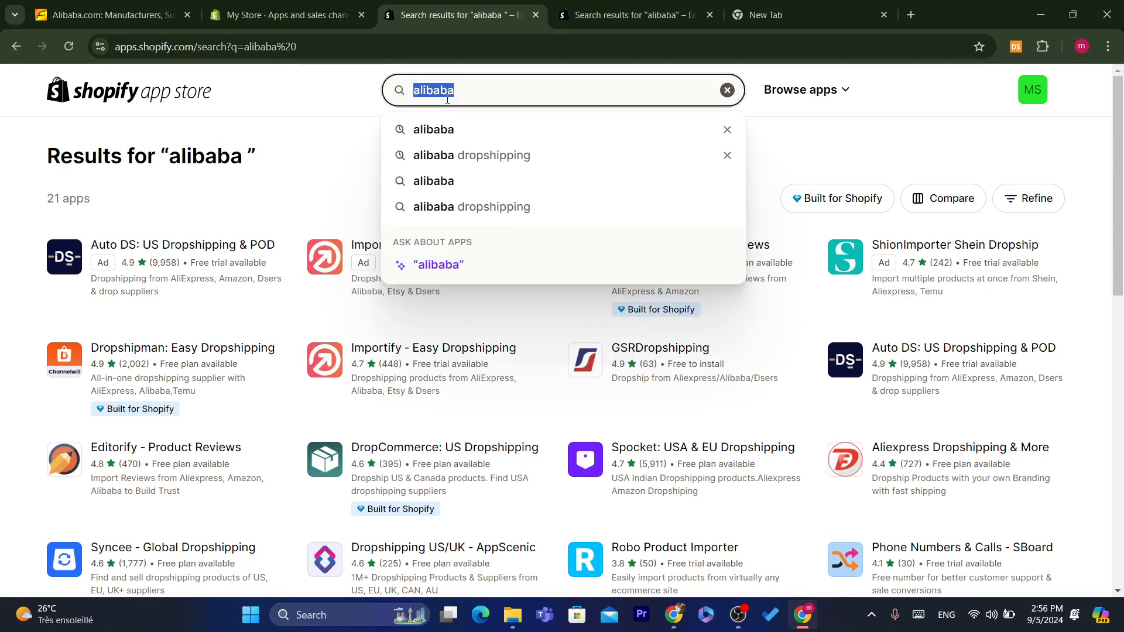
{"action": "type", "text": "tiktok"}
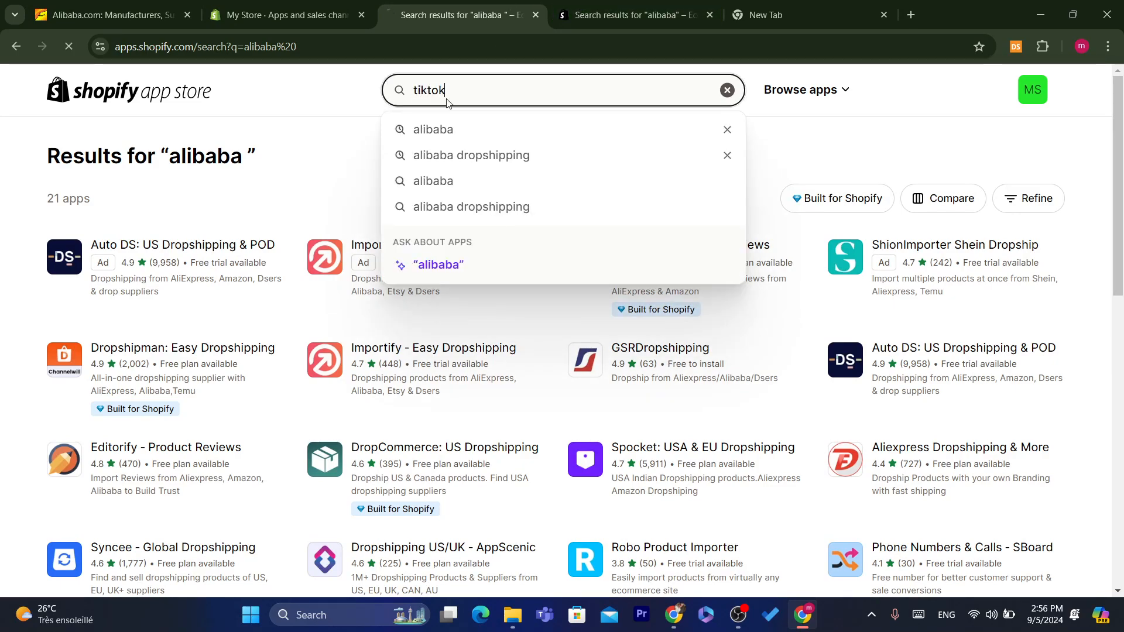
{"action": "key", "text": "Return"}
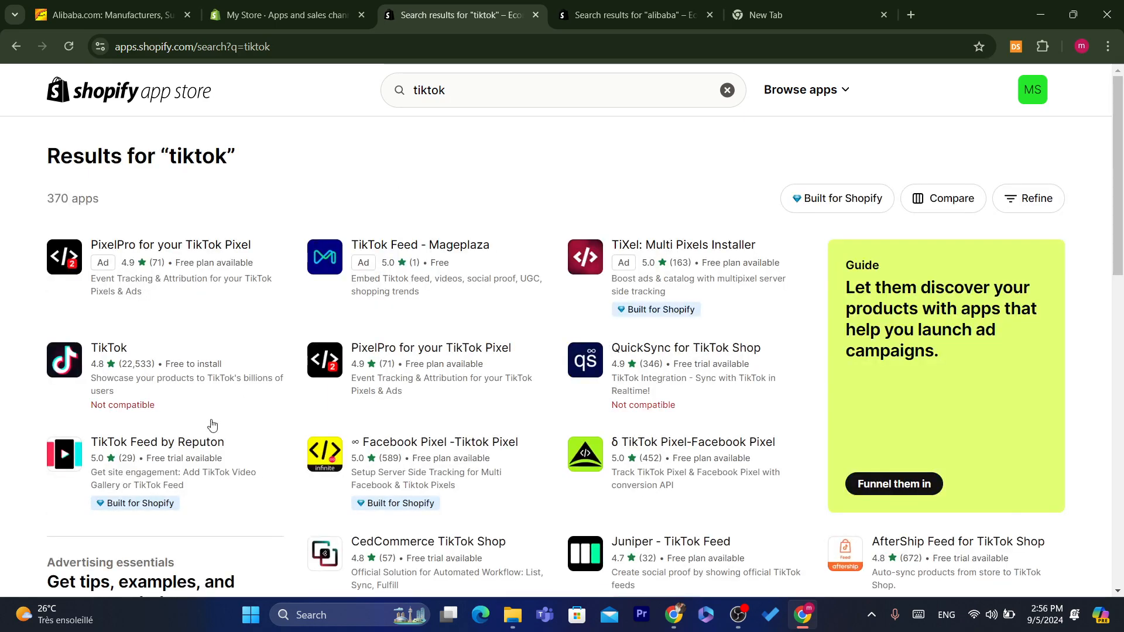
{"action": "left_click", "coordinate": [141, 358]}
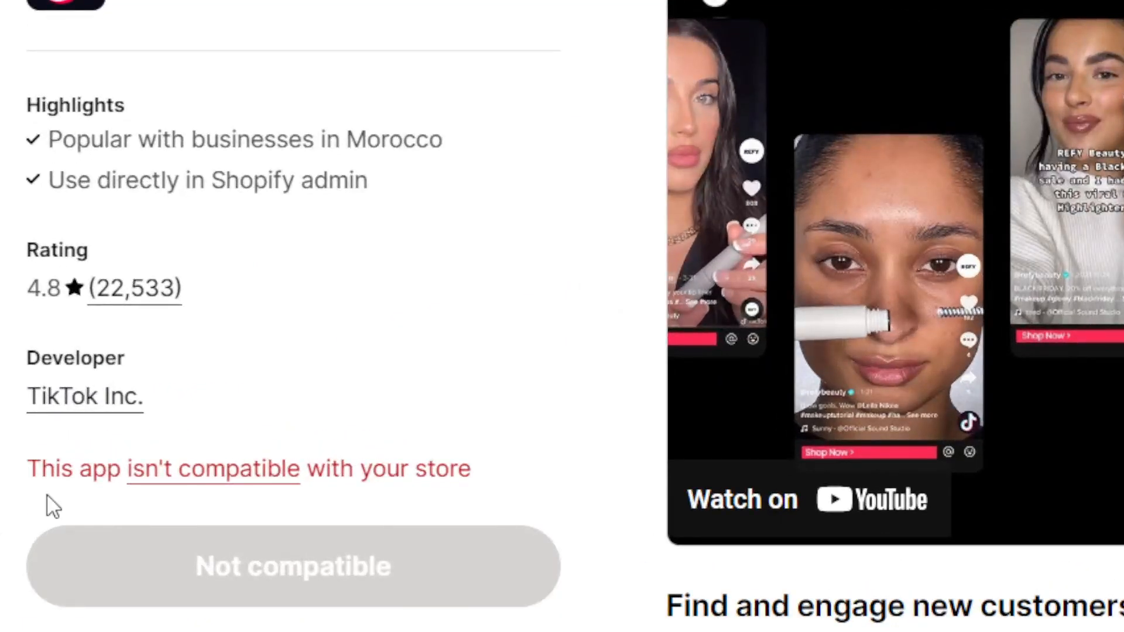
{"action": "left_click_drag", "start_coordinate": [55, 404], "coordinate": [314, 405]}
{"action": "left_click", "coordinate": [606, 502]}
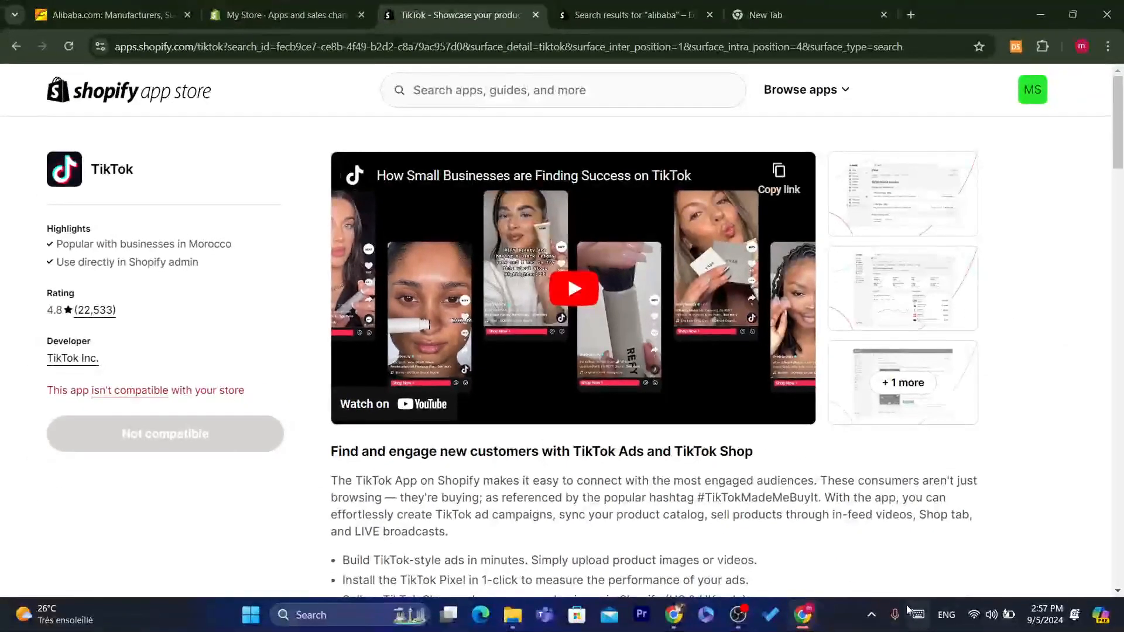
{"action": "left_click", "coordinate": [738, 615]}
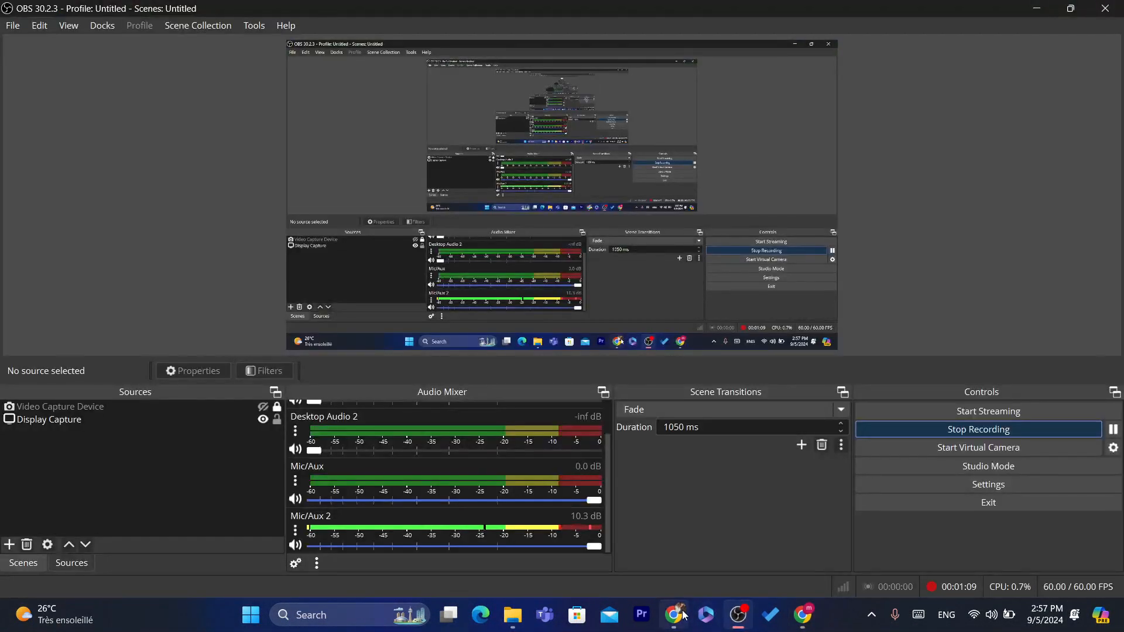
{"action": "left_click", "coordinate": [674, 615]}
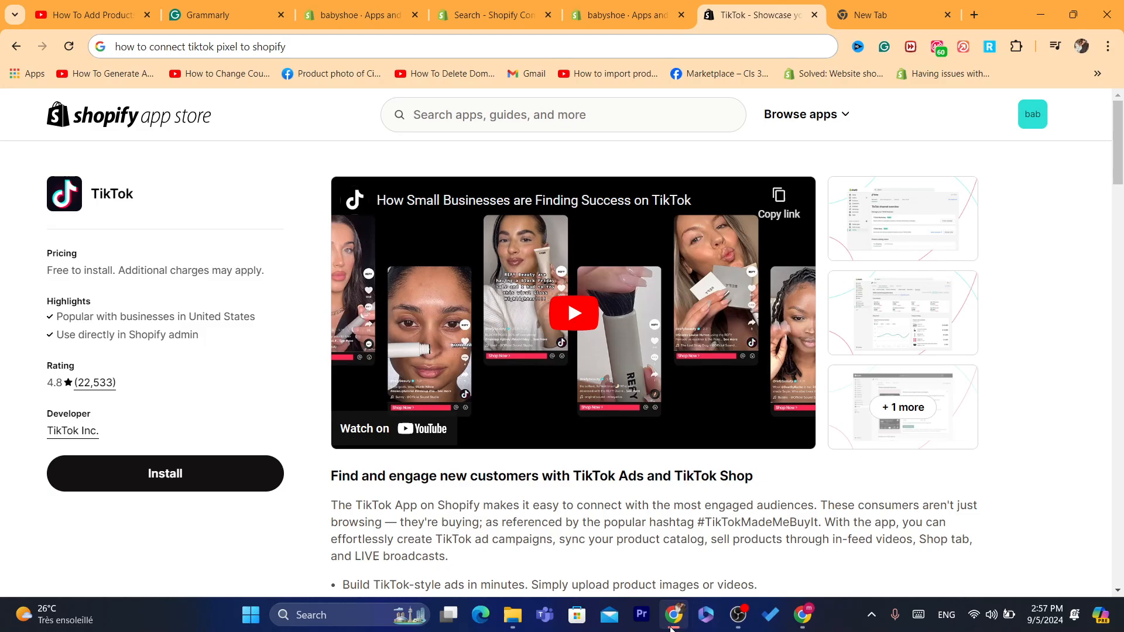
{"action": "left_click", "coordinate": [738, 616]}
{"action": "left_click", "coordinate": [674, 618]}
- Review the country/region in the babyshoe store's billing information in the general settings and close the settings
{"action": "left_click", "coordinate": [621, 15]}
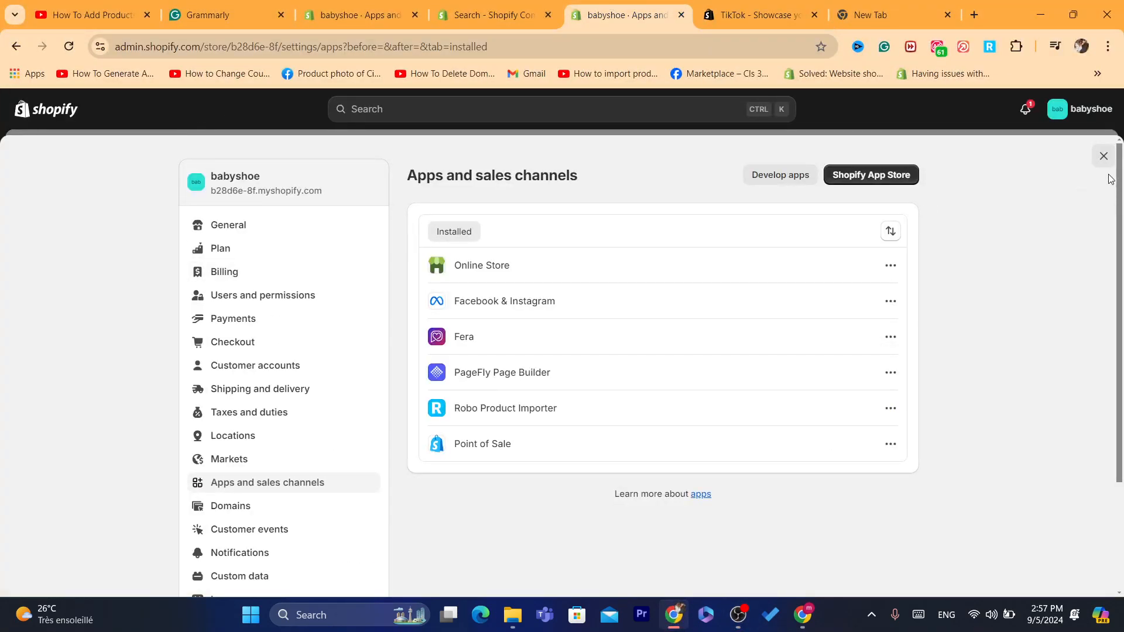
{"action": "left_click", "coordinate": [1103, 156]}
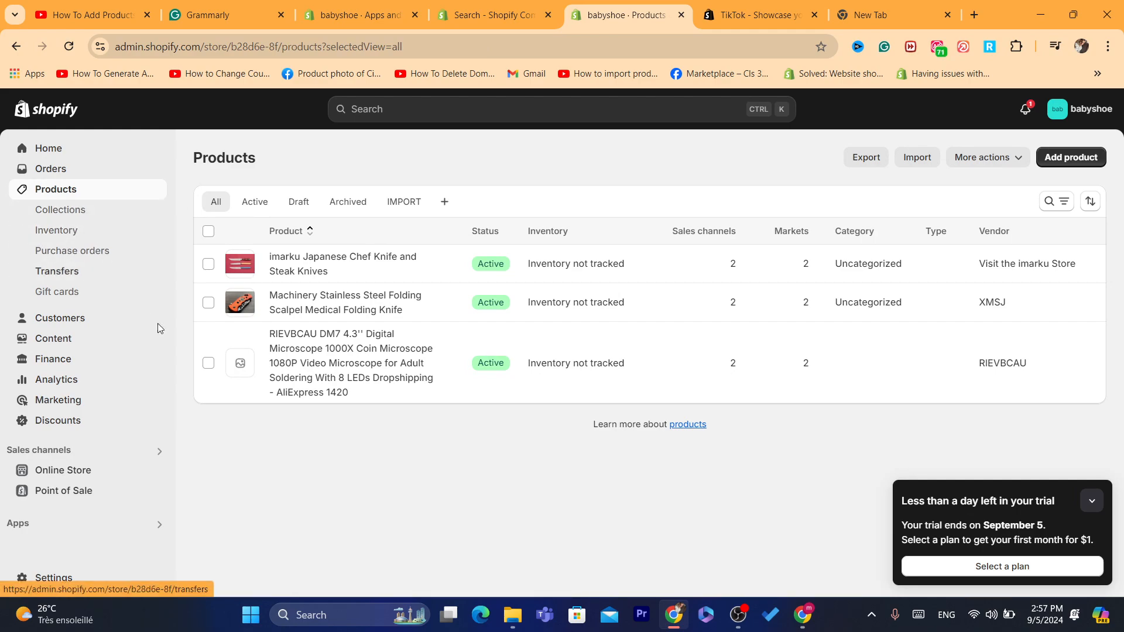
{"action": "left_click", "coordinate": [103, 581]}
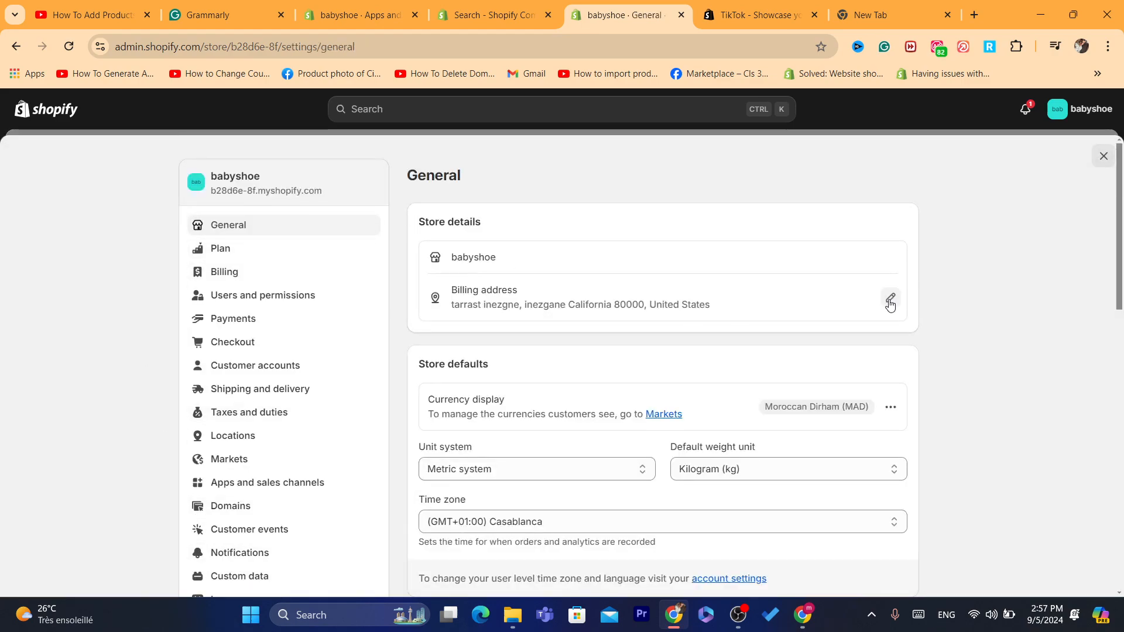
{"action": "left_click", "coordinate": [894, 297]}
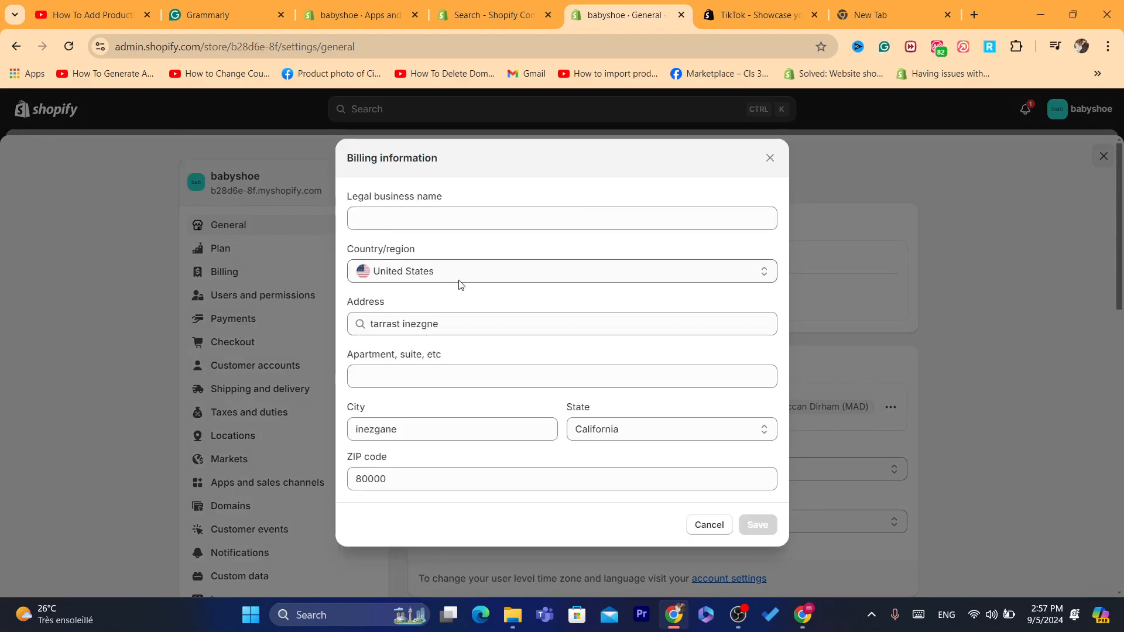
{"action": "left_click", "coordinate": [712, 523]}
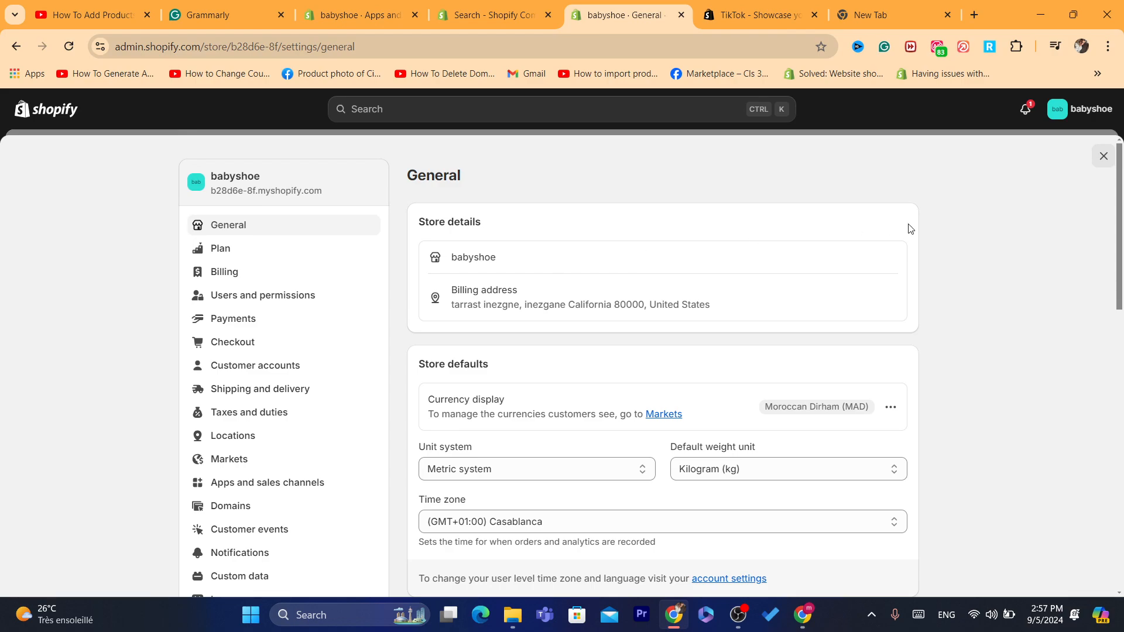
{"action": "left_click", "coordinate": [1104, 156]}
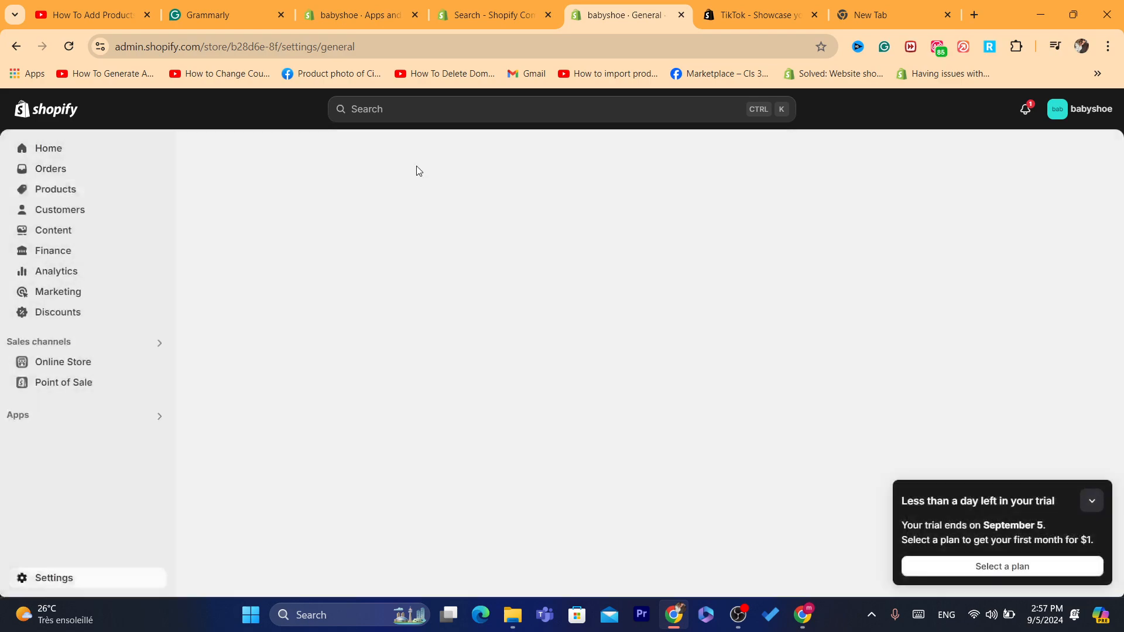
- Return to the store's Apps and sales channels settings and open the Shopify App Store from there
{"action": "left_click", "coordinate": [39, 585]}
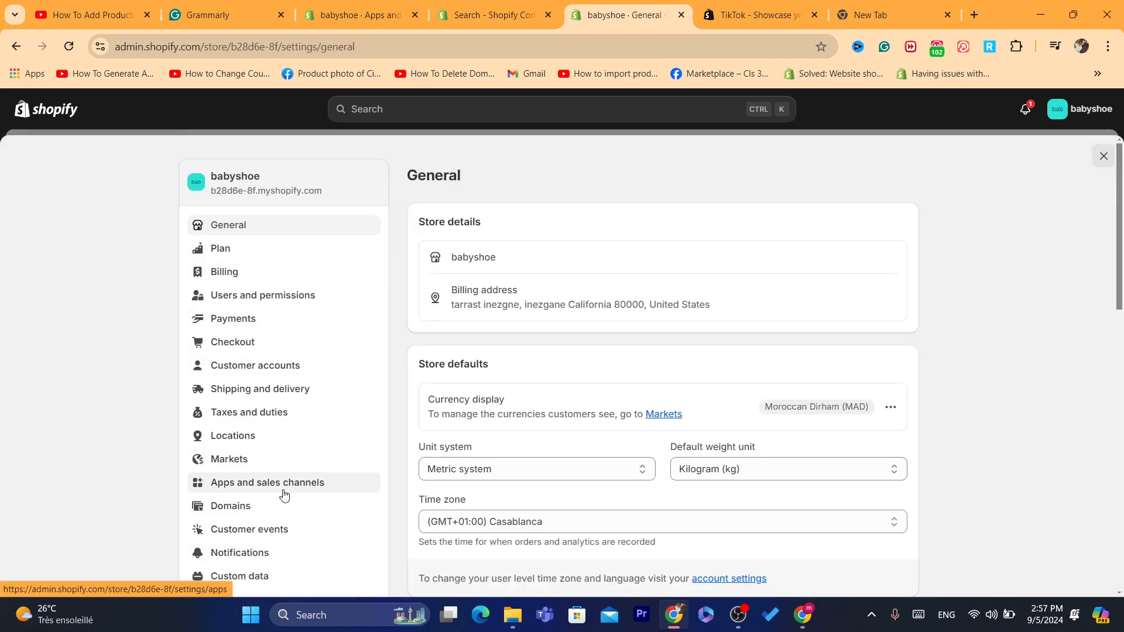
{"action": "left_click", "coordinate": [249, 487]}
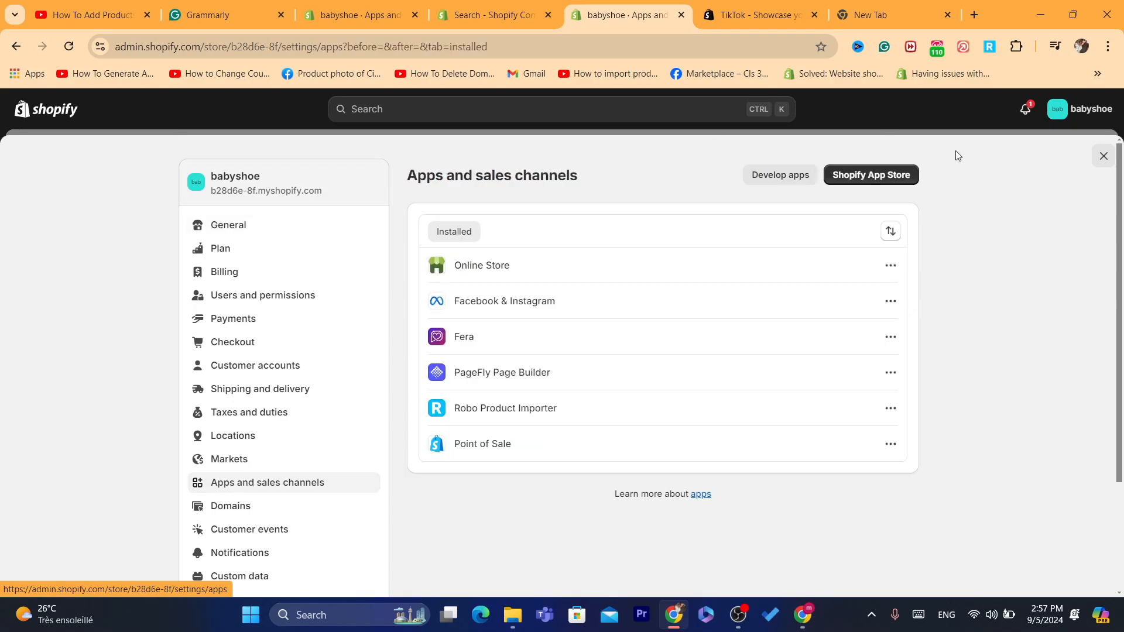
{"action": "left_click", "coordinate": [872, 175]}
{"action": "left_click", "coordinate": [528, 42]}
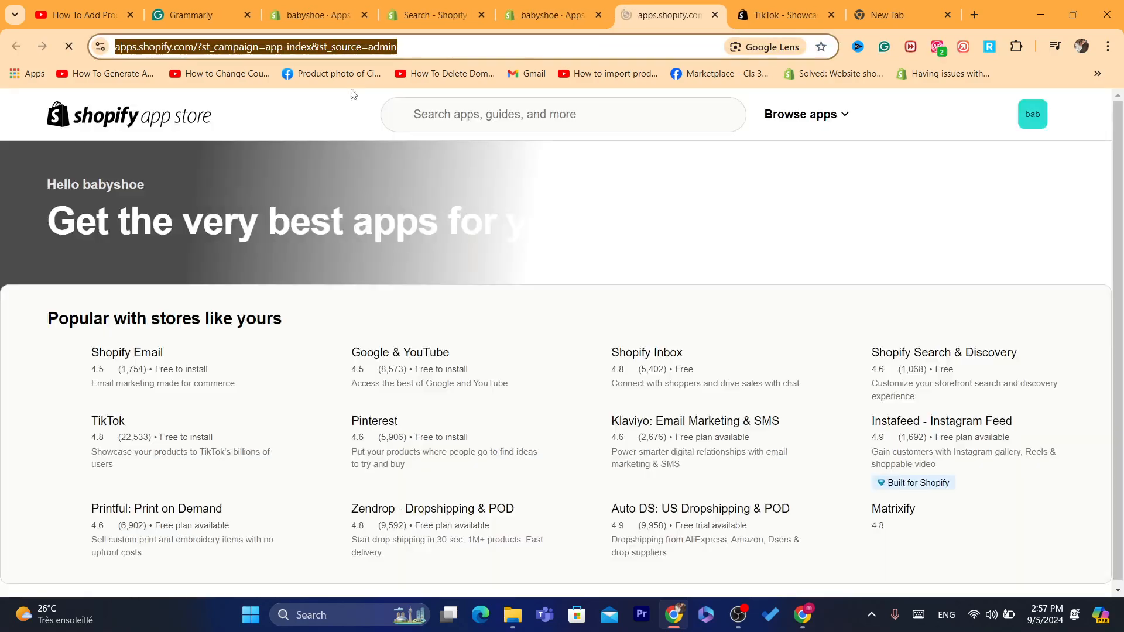
- Search the Shopify App Store for "tiktok"
{"action": "left_click", "coordinate": [484, 116]}
{"action": "type", "text": "ti"}
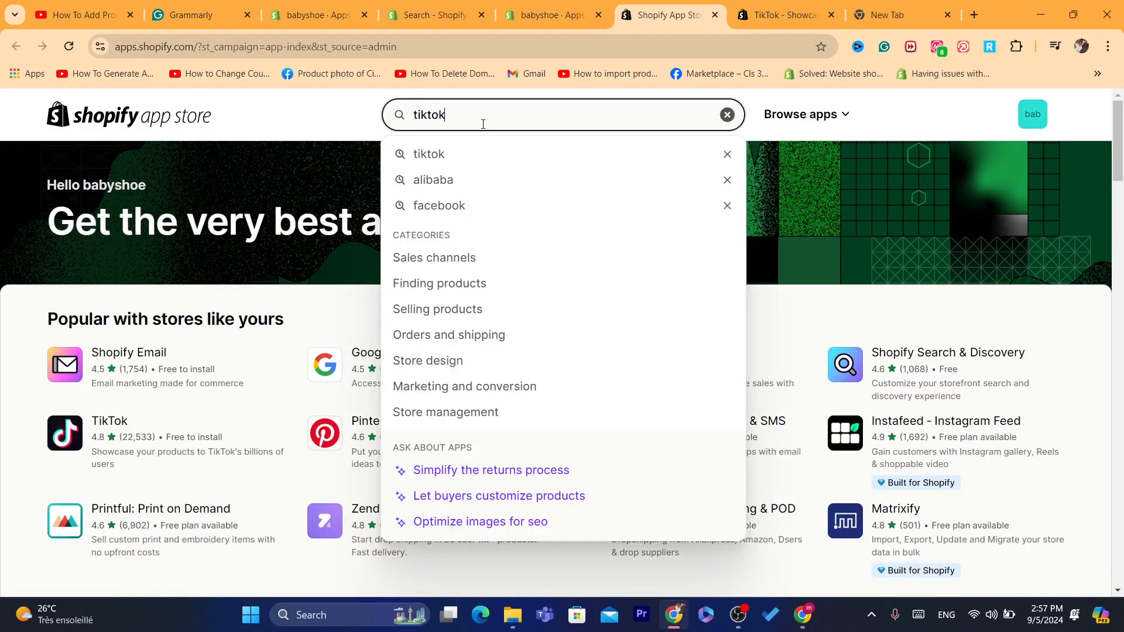
{"action": "type", "text": "ktok"}
{"action": "key", "text": "Return"}
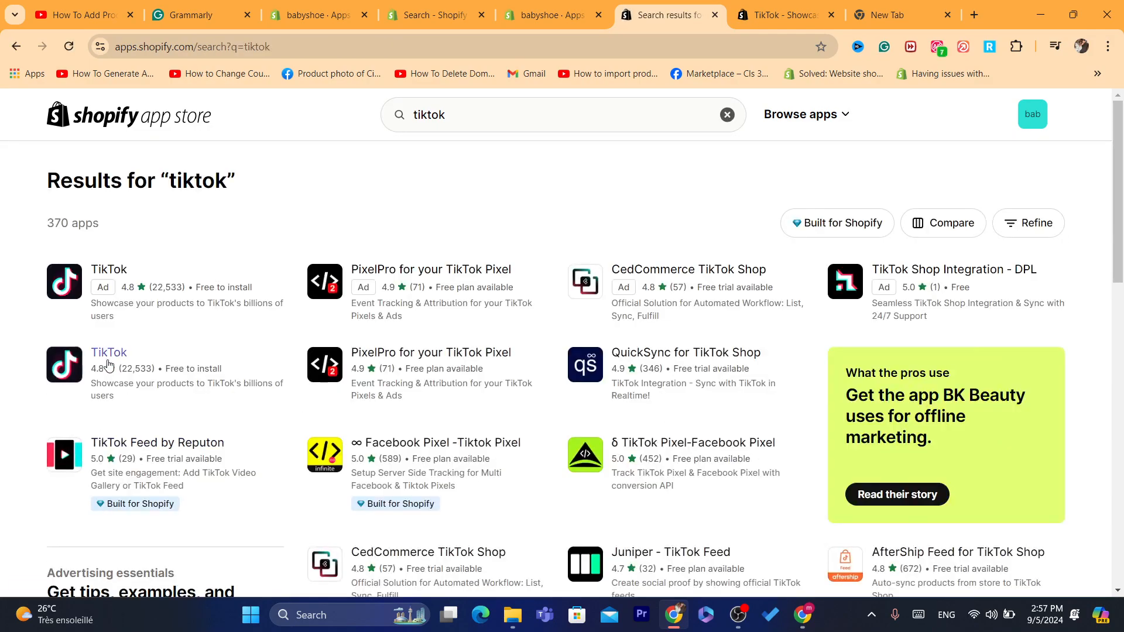
- Install the TikTok app from its listing and approve its access to the store's data
{"action": "left_click", "coordinate": [109, 365]}
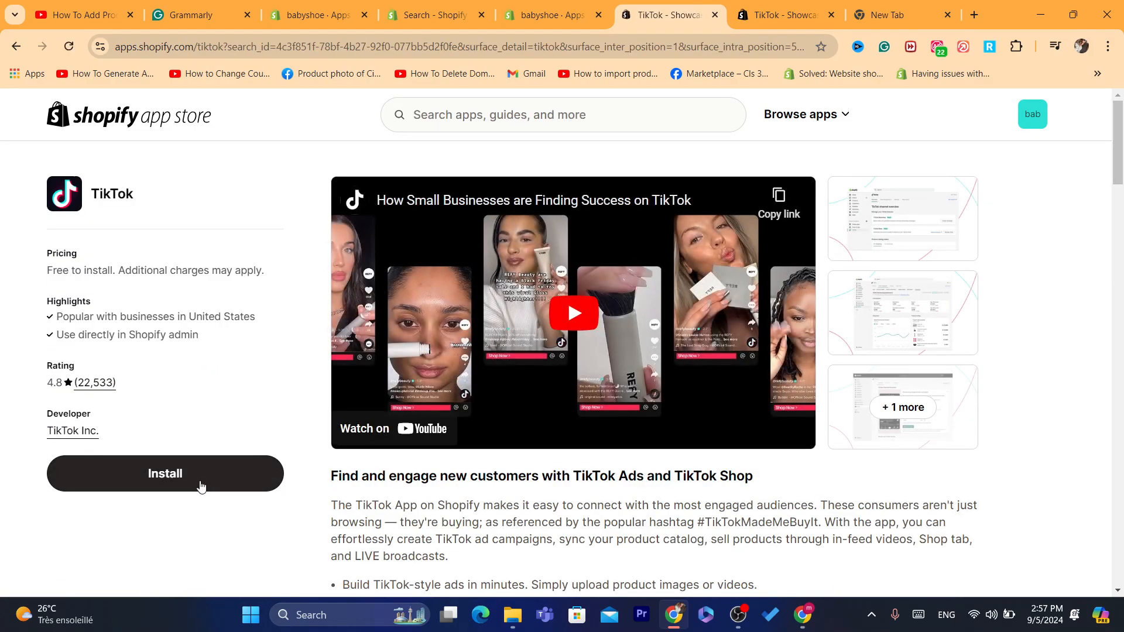
{"action": "left_click", "coordinate": [201, 487]}
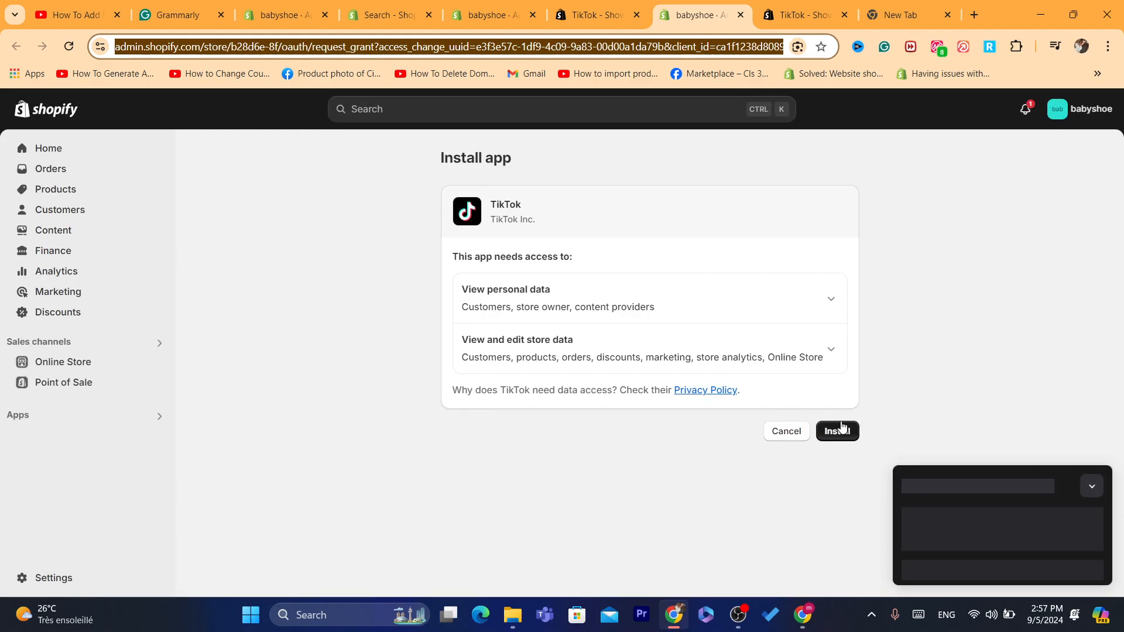
{"action": "left_click", "coordinate": [837, 431]}
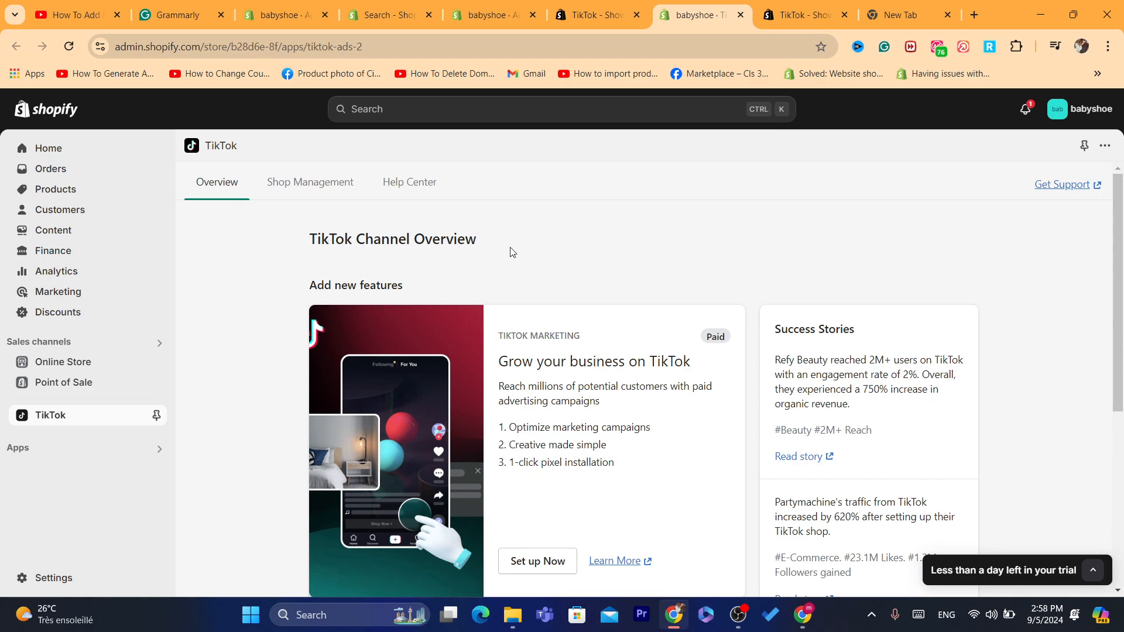
- Start the TikTok Marketing setup under "Grow your business on TikTok" in the channel overview
{"action": "scroll", "coordinate": [1122, 274], "scroll_direction": "down", "scroll_amount": 1}
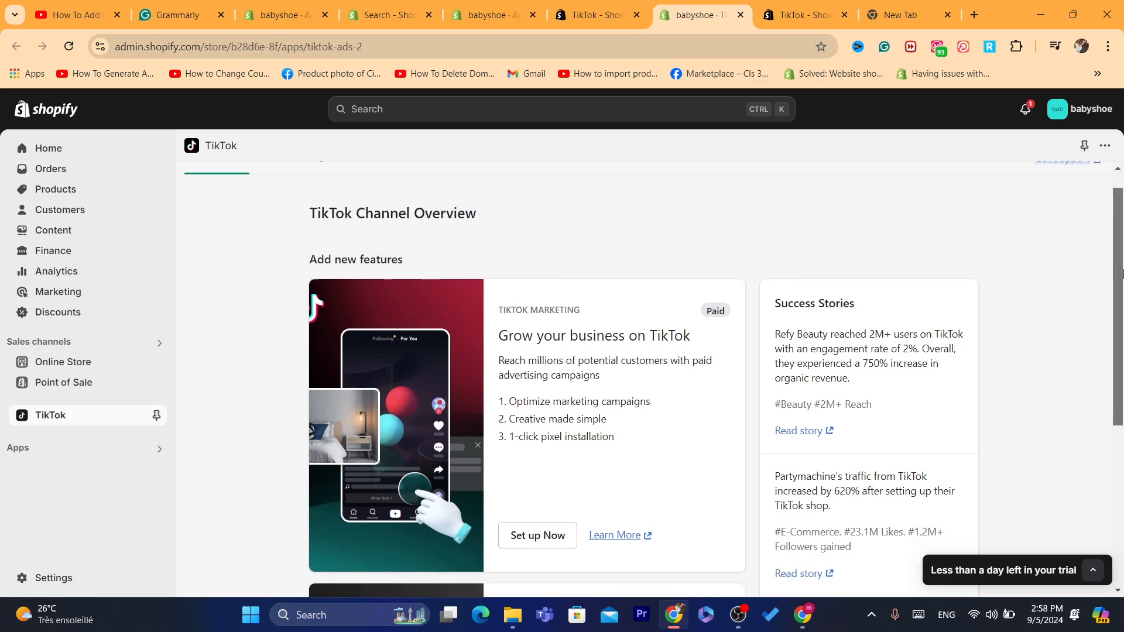
{"action": "scroll", "coordinate": [1121, 274], "scroll_direction": "down", "scroll_amount": 2}
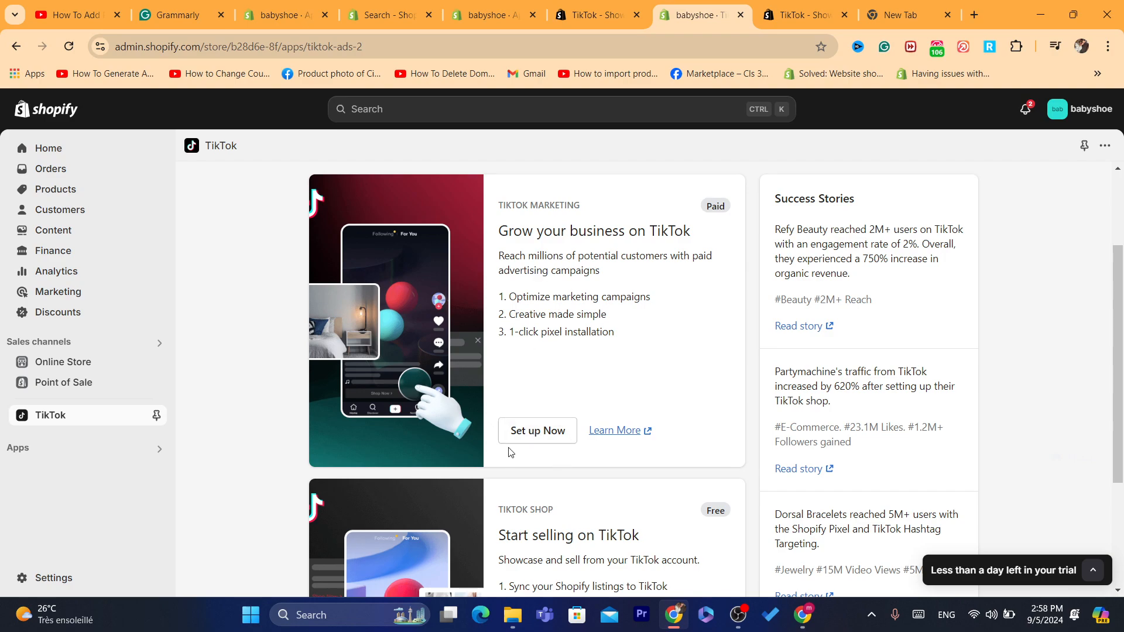
{"action": "left_click", "coordinate": [536, 439]}
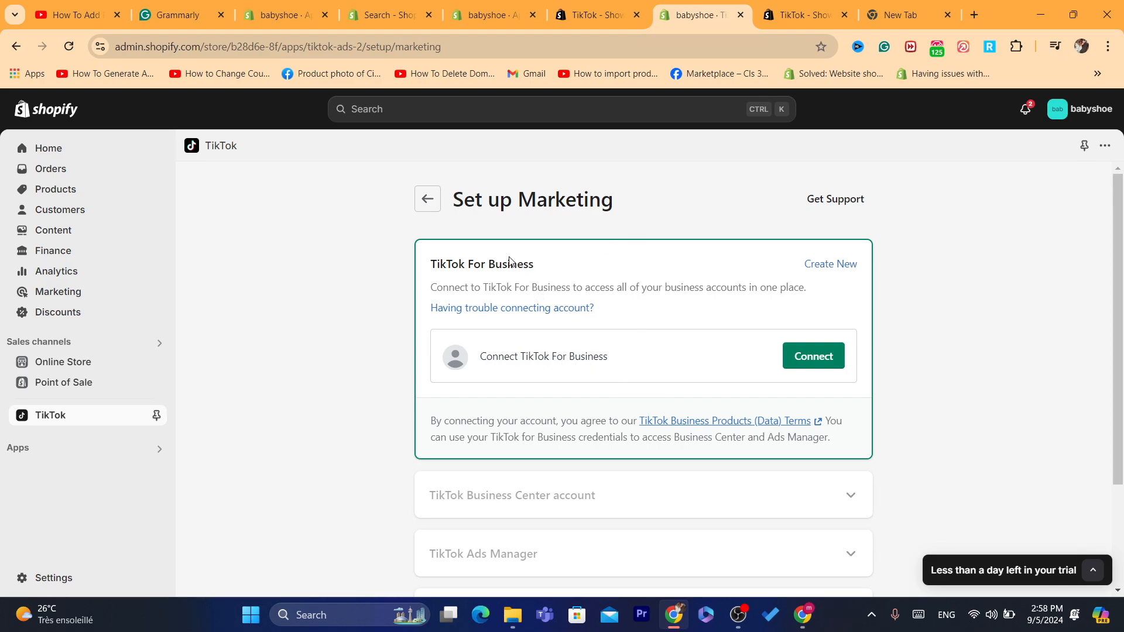
- Search Google for "tiktok for business" and open the official TikTok for Business marketing and advertising website
{"action": "left_click", "coordinate": [805, 14]}
{"action": "left_click", "coordinate": [715, 46]}
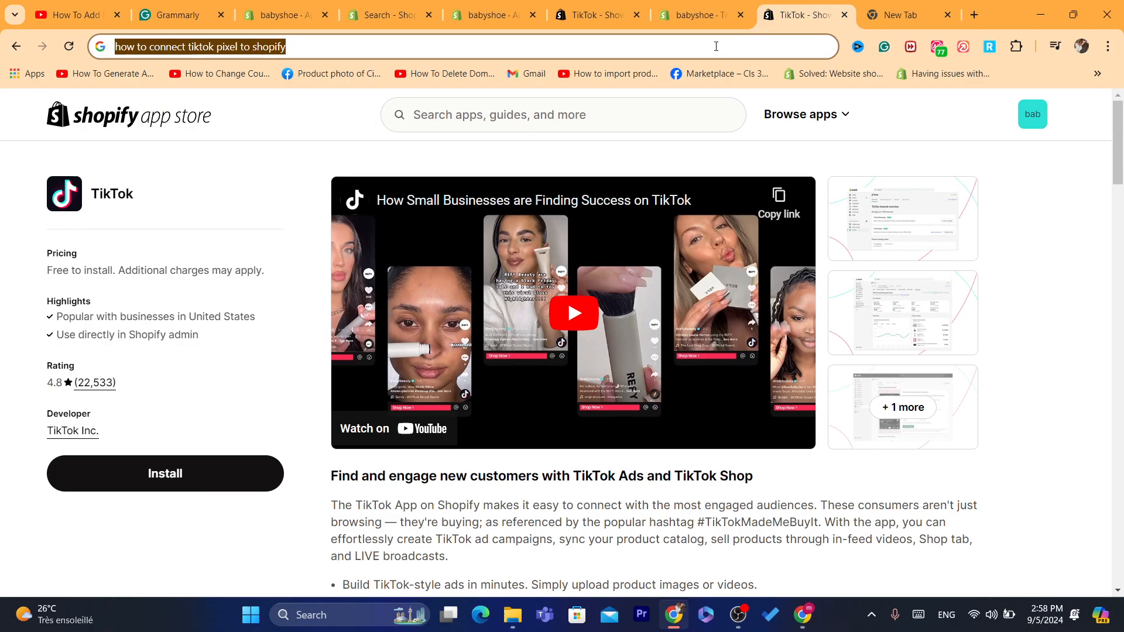
{"action": "type", "text": "tik"}
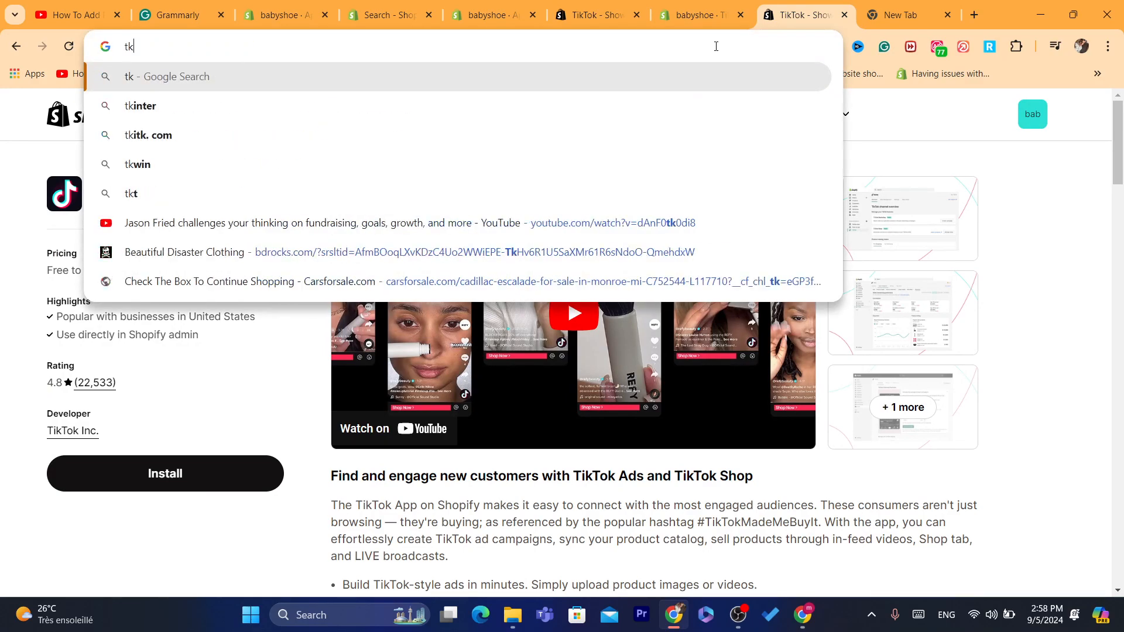
{"action": "type", "text": "tok fo"}
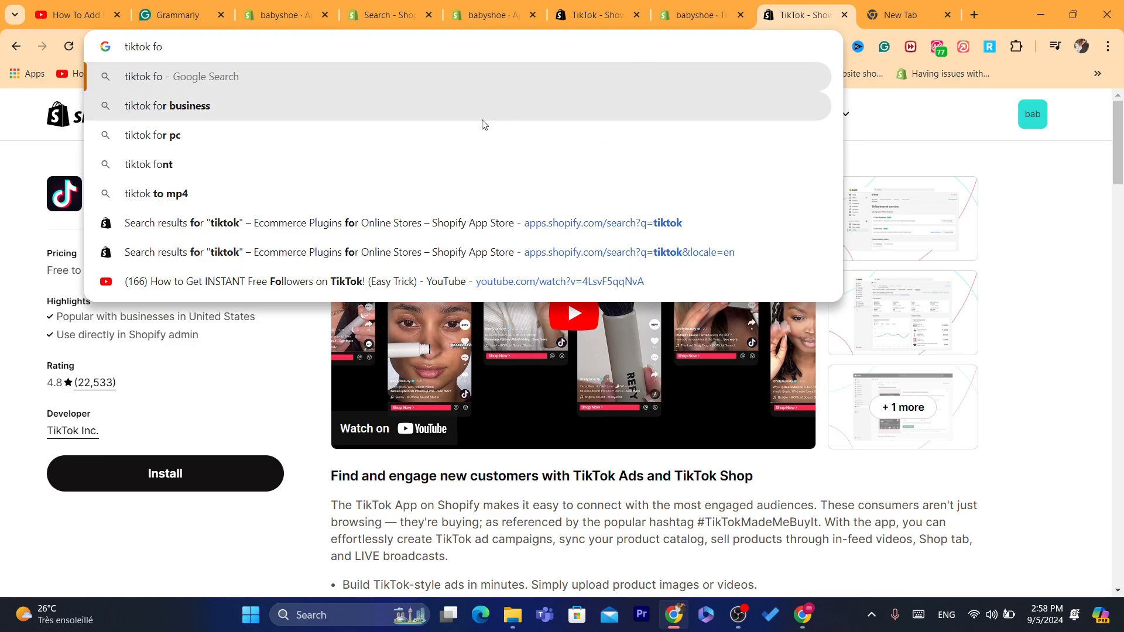
{"action": "left_click", "coordinate": [483, 117]}
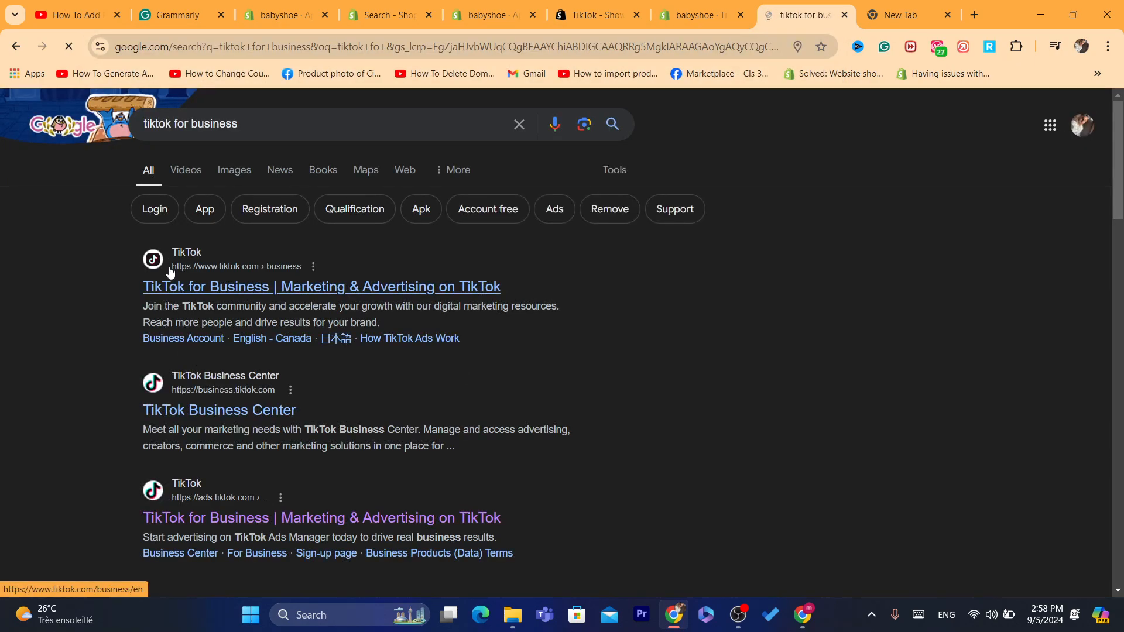
{"action": "left_click", "coordinate": [413, 285]}
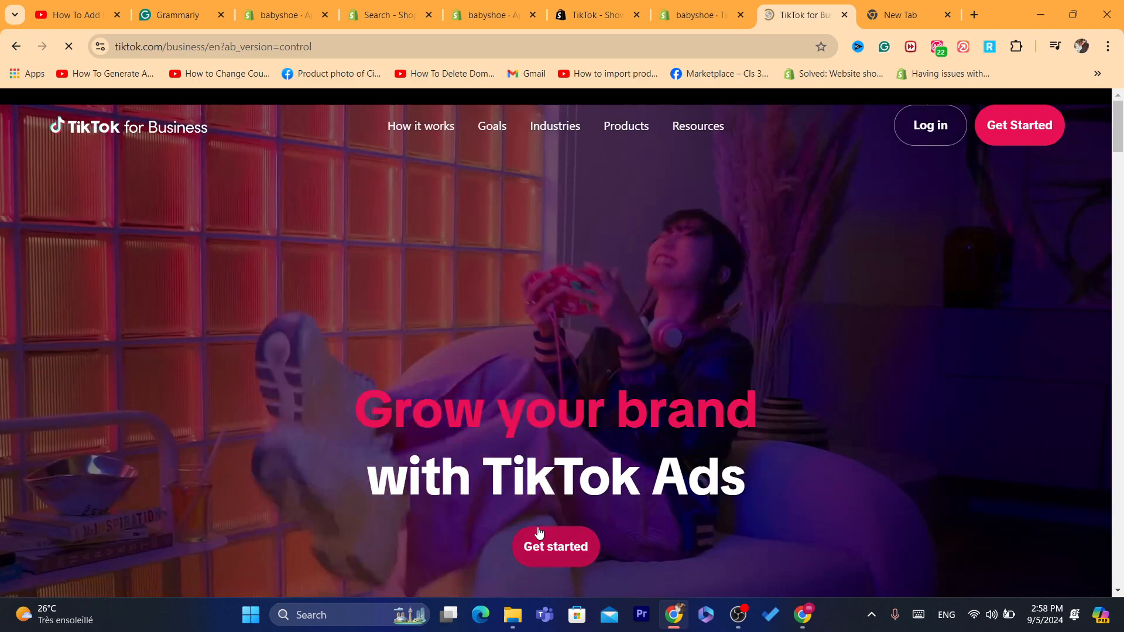
- Open the TikTok for Business get-started page and view the existing Business Center and Ads Manager accounts
{"action": "left_click", "coordinate": [538, 541]}
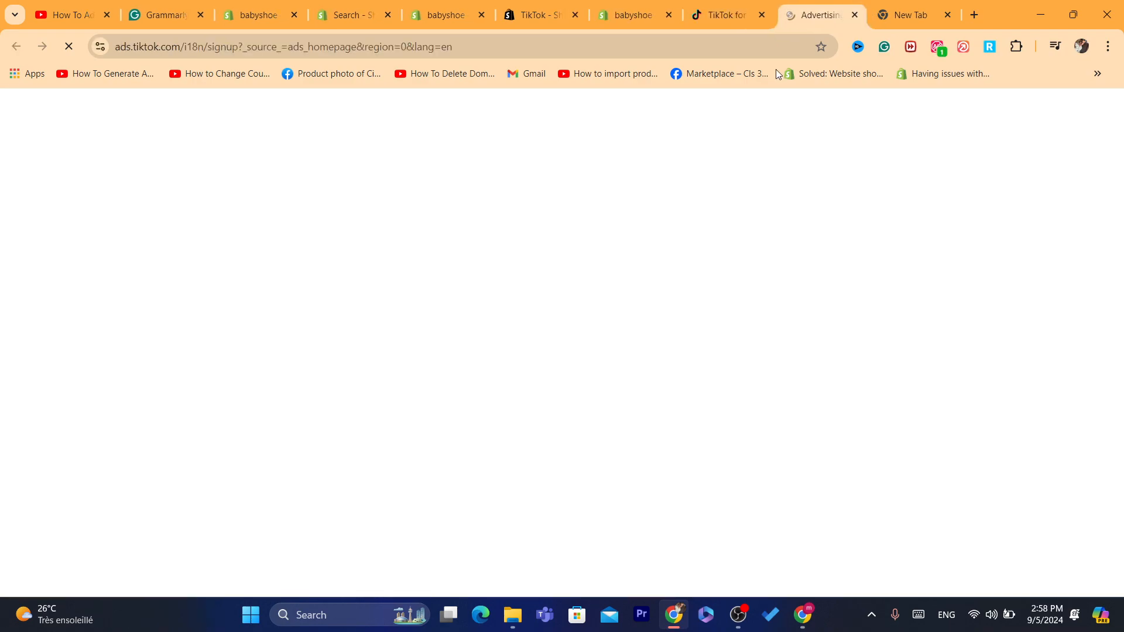
{"action": "left_click", "coordinate": [771, 53]}
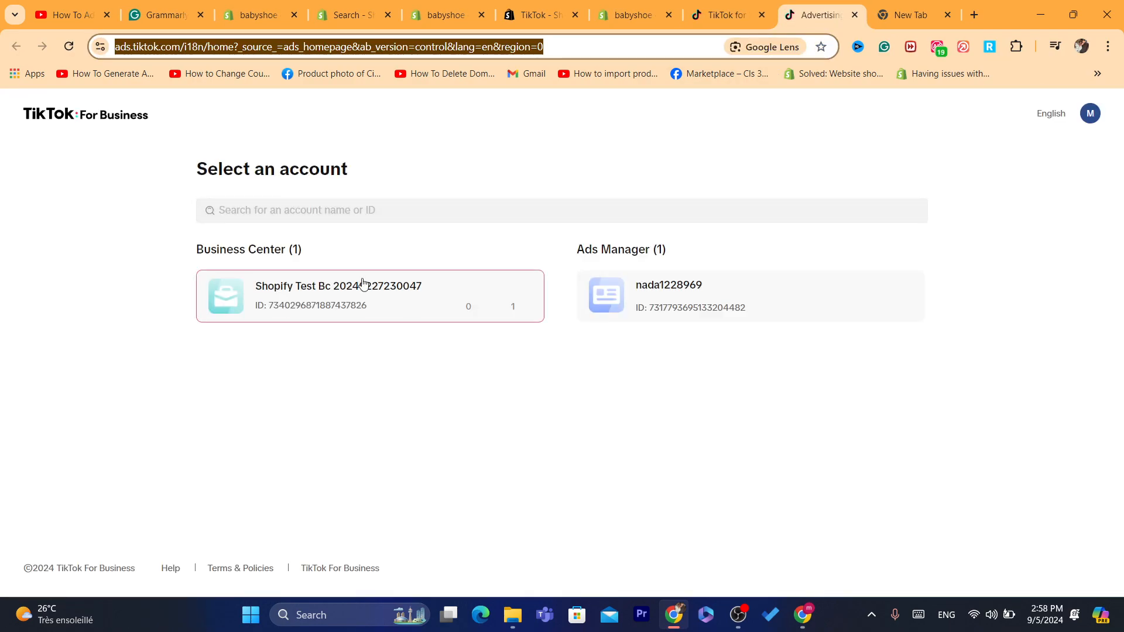
{"action": "left_click", "coordinate": [726, 14]}
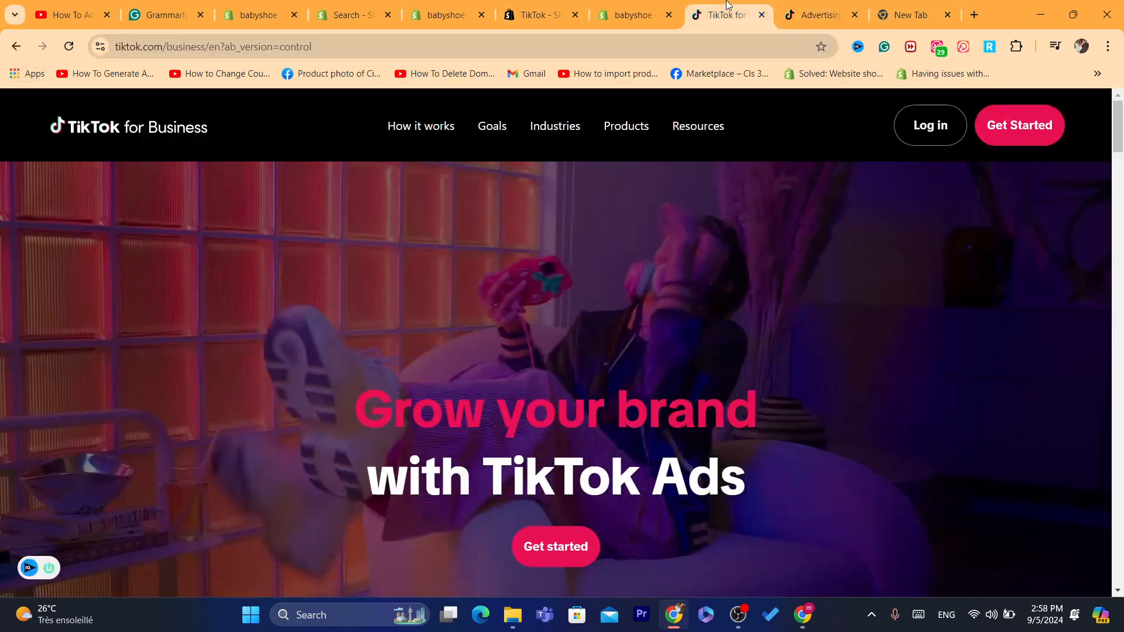
{"action": "left_click", "coordinate": [544, 559]}
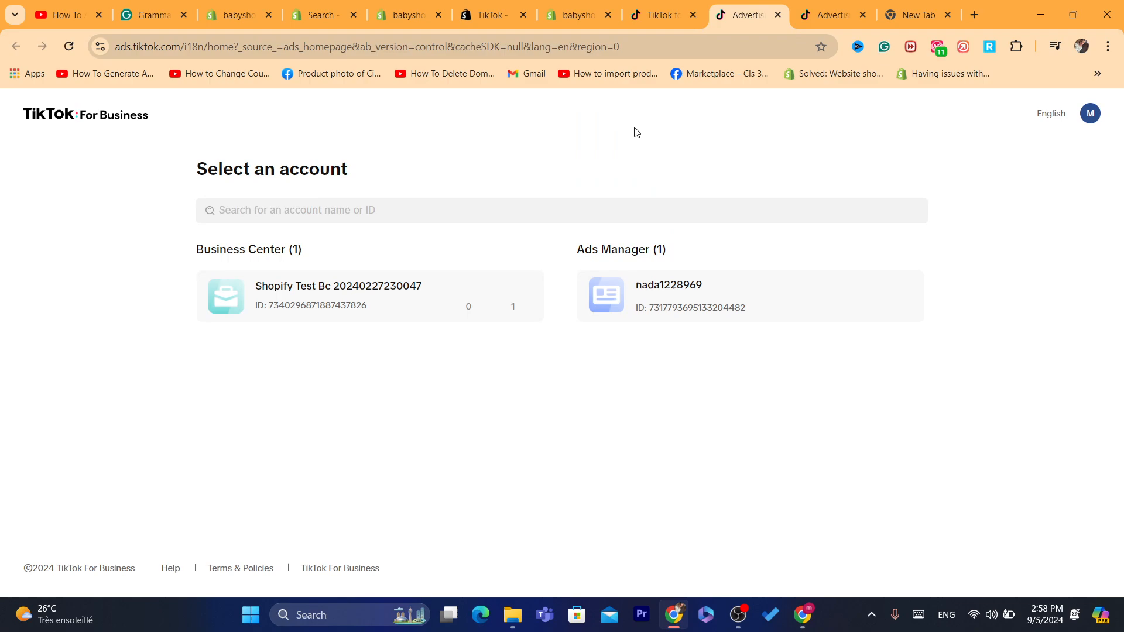
- Return to the Shopify marketing setup and connect the TikTok For Business account and the existing Shopify Test Bc Business Center account
{"action": "left_click", "coordinate": [571, 14]}
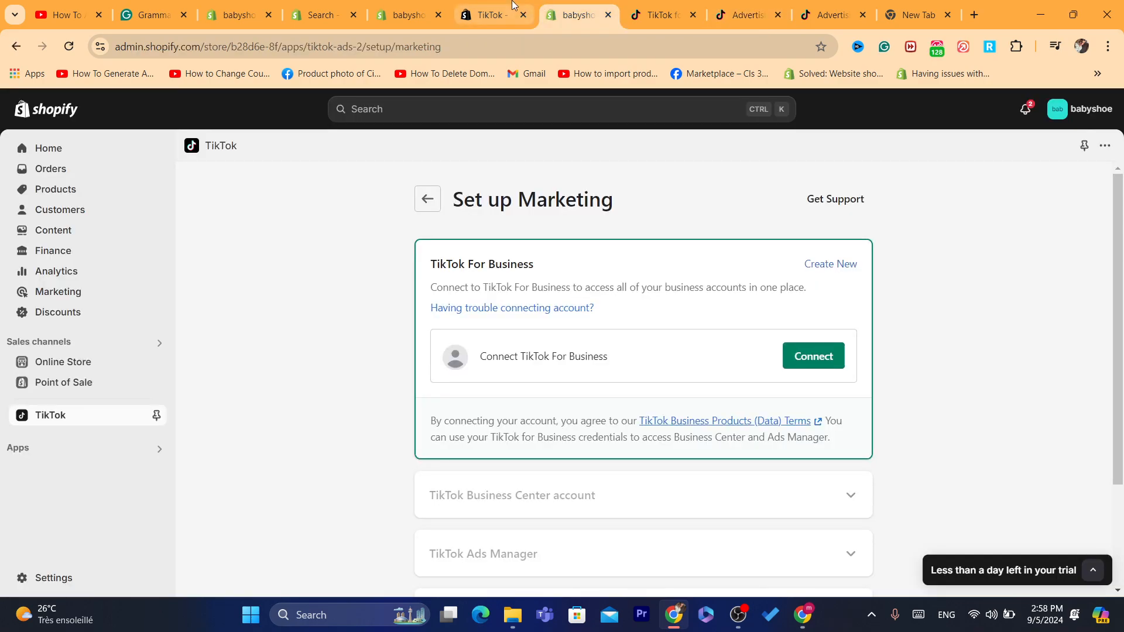
{"action": "left_click", "coordinate": [797, 369]}
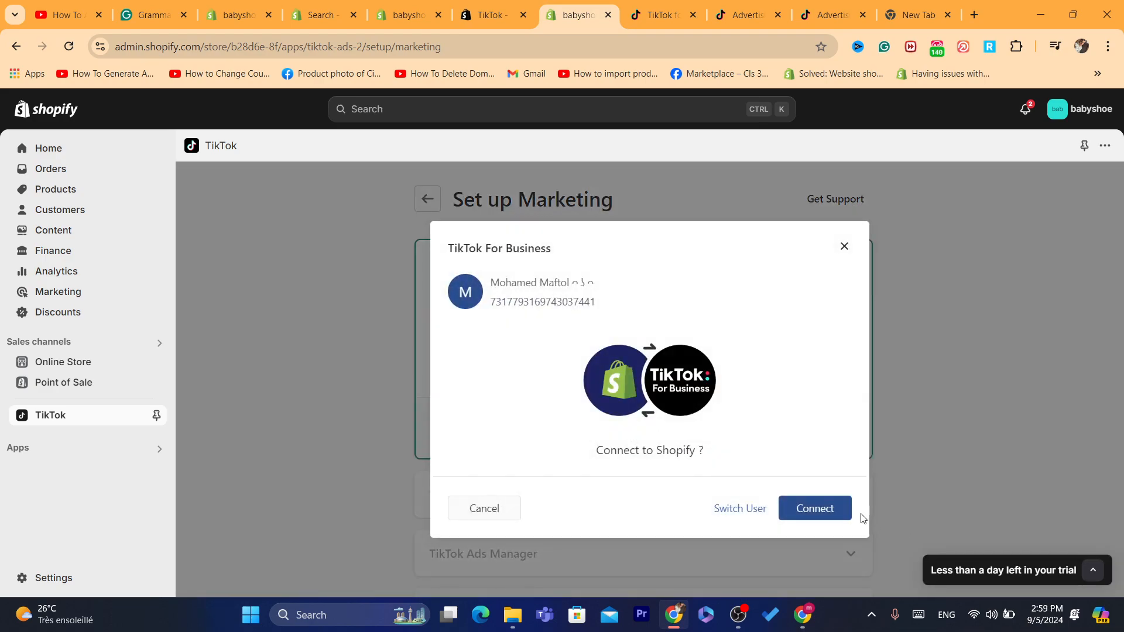
{"action": "left_click", "coordinate": [840, 509]}
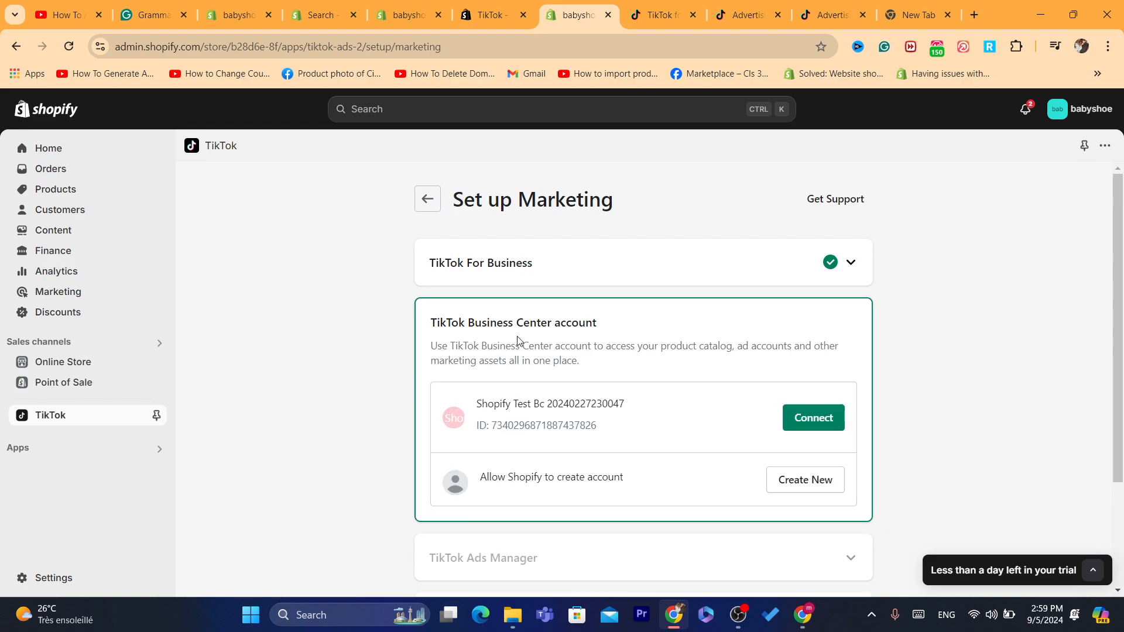
{"action": "left_click", "coordinate": [814, 418]}
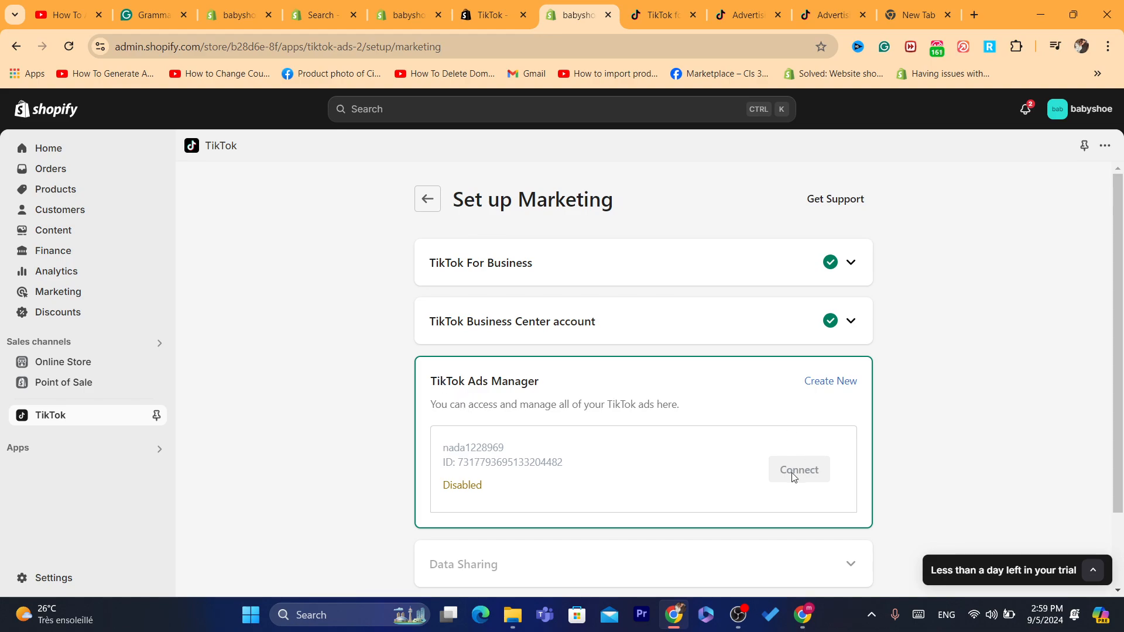
- Look over the TikTok Ads Manager, Data Sharing and Company information sections, and reload the marketing setup page
{"action": "scroll", "coordinate": [507, 499], "scroll_direction": "down", "scroll_amount": 2}
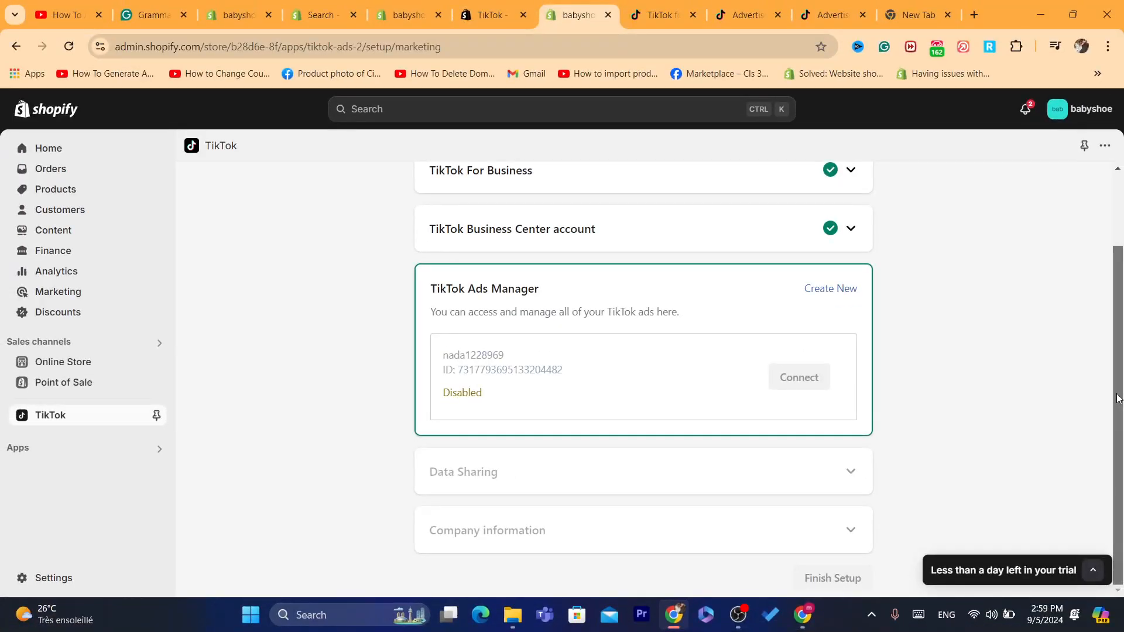
{"action": "scroll", "coordinate": [432, 159], "scroll_direction": "up", "scroll_amount": 2}
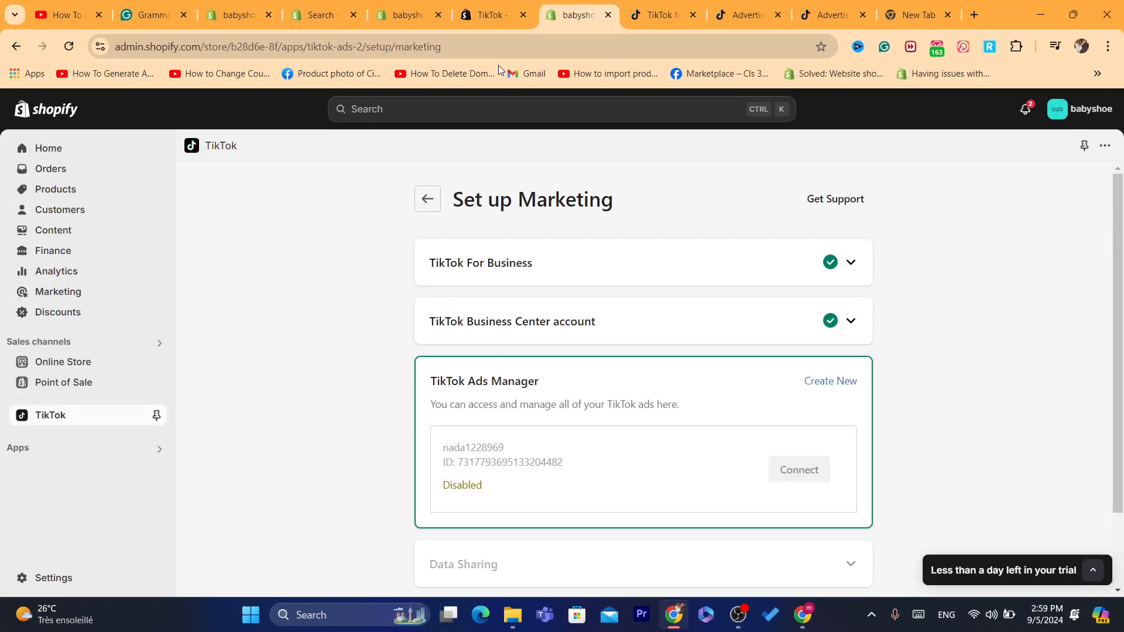
{"action": "left_click", "coordinate": [494, 39]}
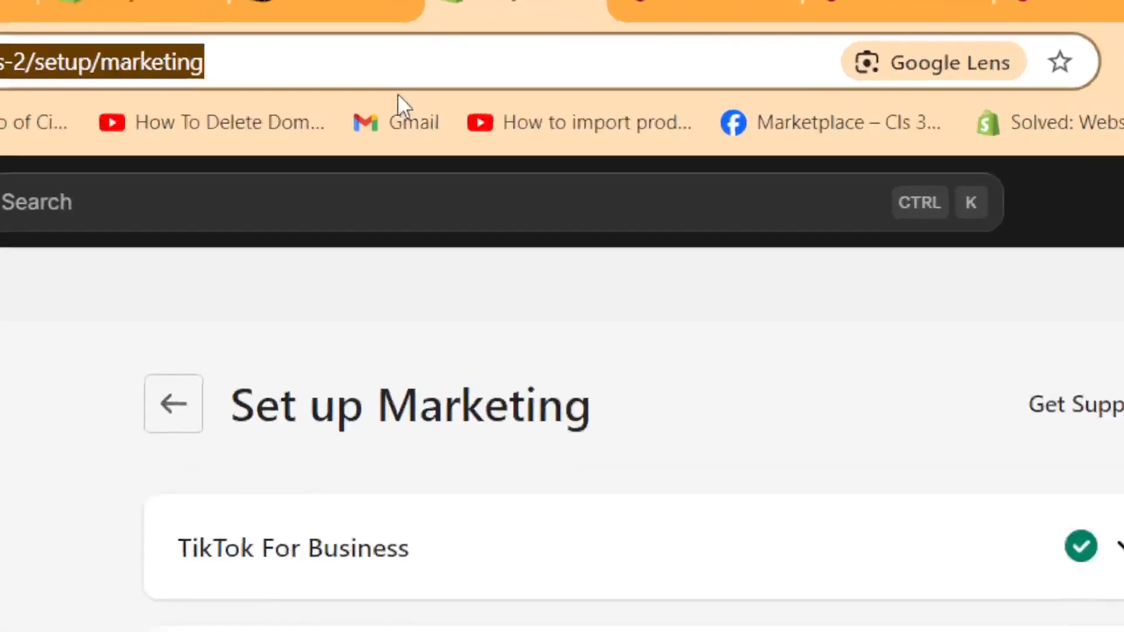
{"action": "left_click", "coordinate": [403, 53]}
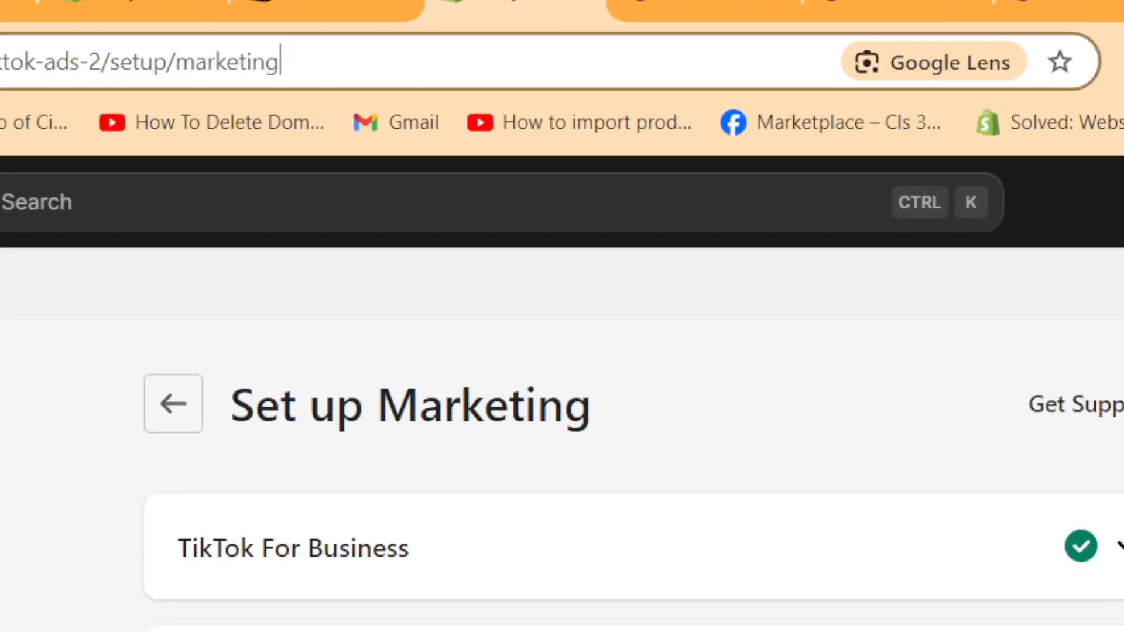
{"action": "key", "text": "Return"}
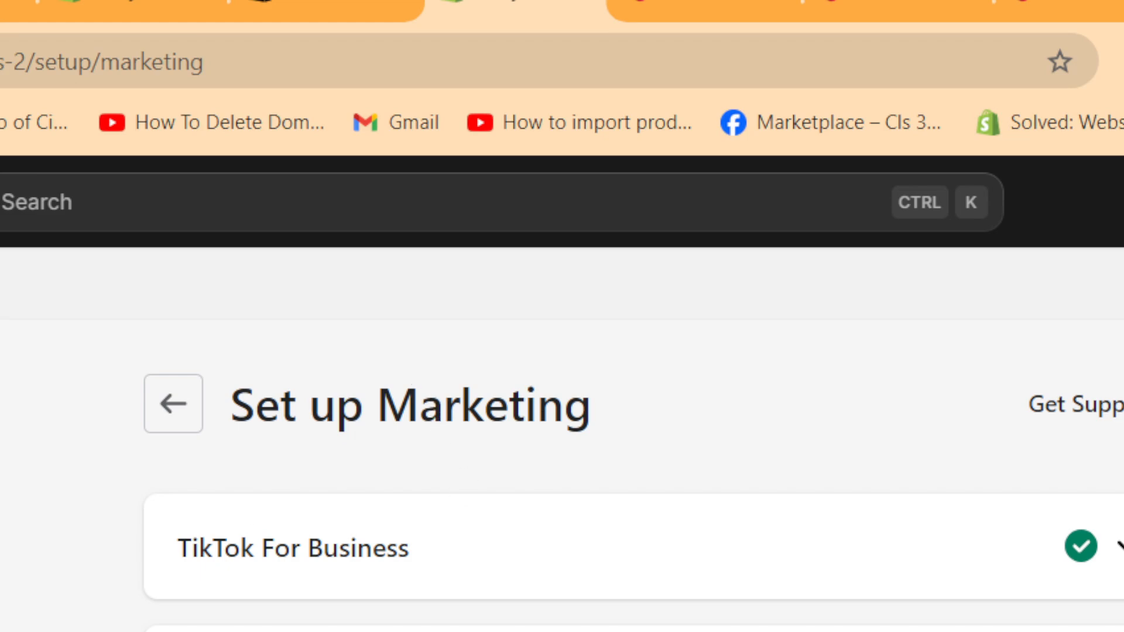
{"action": "scroll", "coordinate": [633, 474], "scroll_direction": "down", "scroll_amount": 3}
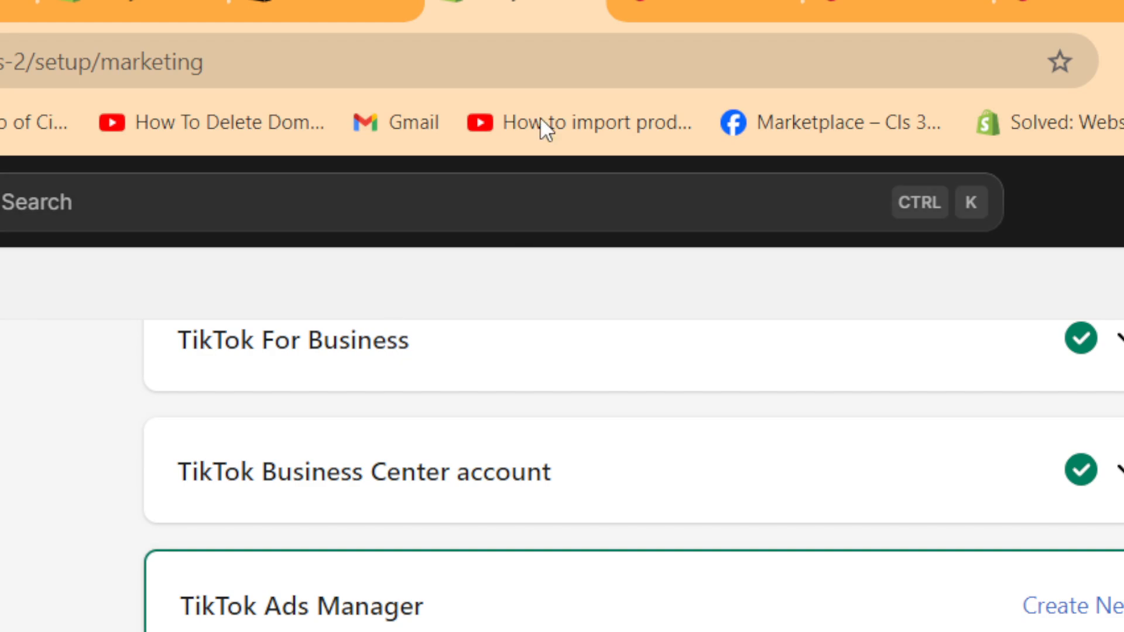